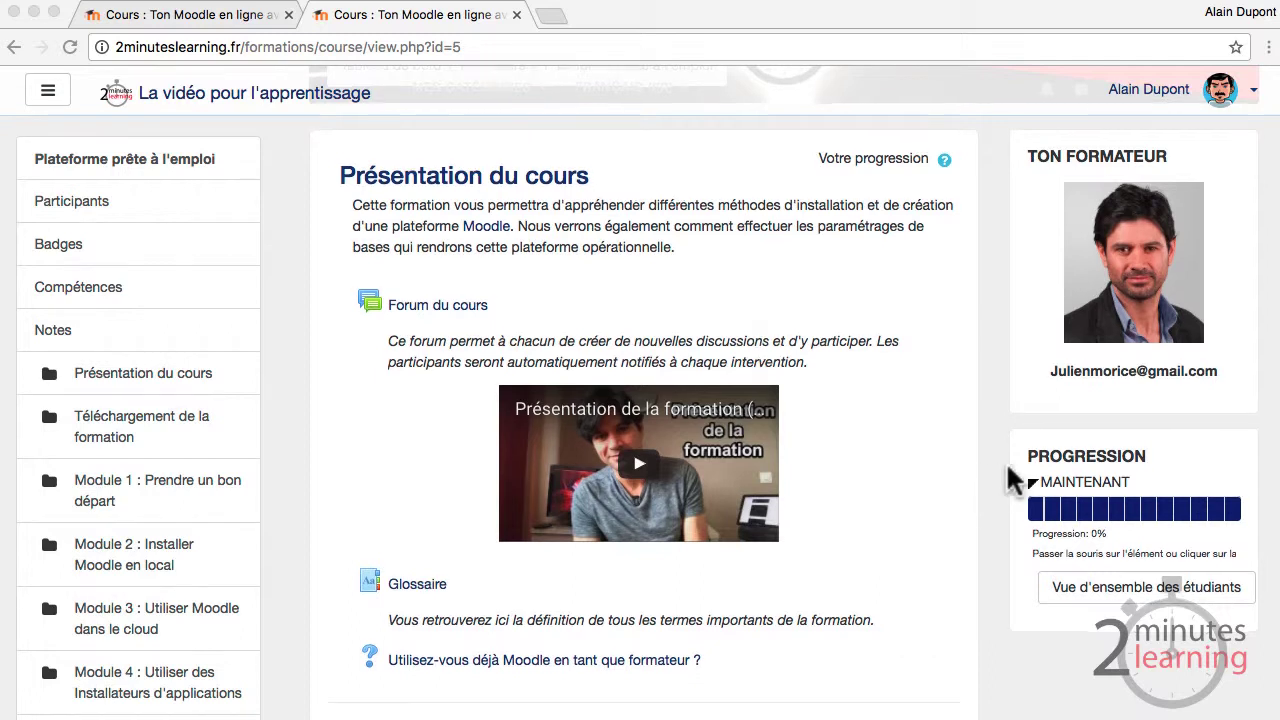
Step: Examine the course page's sections, activity completion checkboxes and presentation area from the introduction through to the concluding evaluation
{"action": "scroll", "coordinate": [1008, 468], "scroll_direction": "down", "scroll_amount": 3}
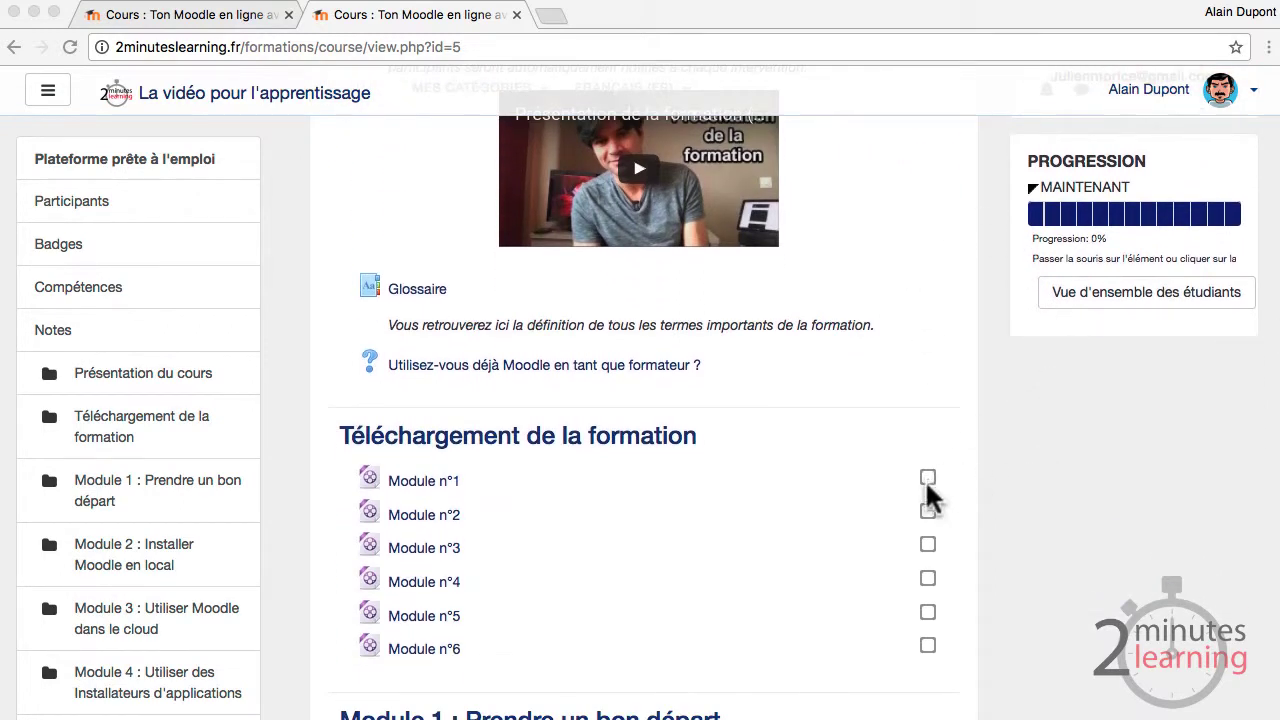
{"action": "scroll", "coordinate": [1060, 515], "scroll_direction": "down", "scroll_amount": 3}
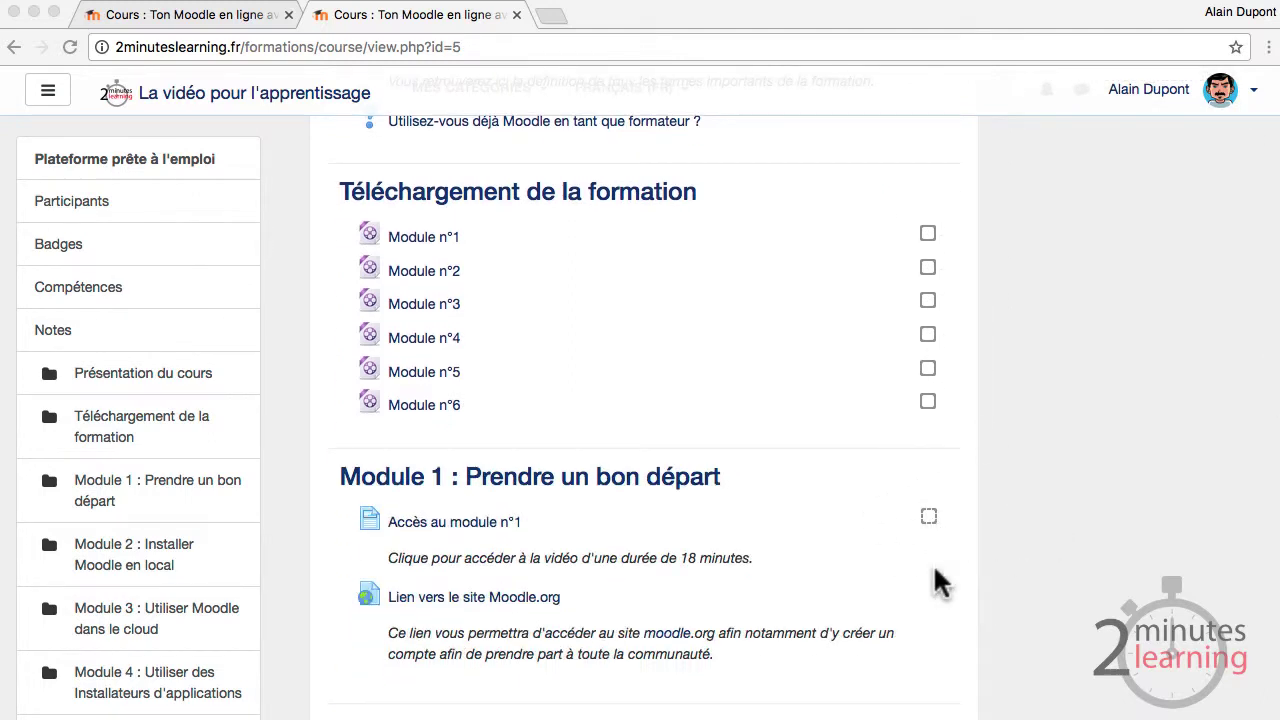
{"action": "scroll", "coordinate": [987, 543], "scroll_direction": "up", "scroll_amount": 1}
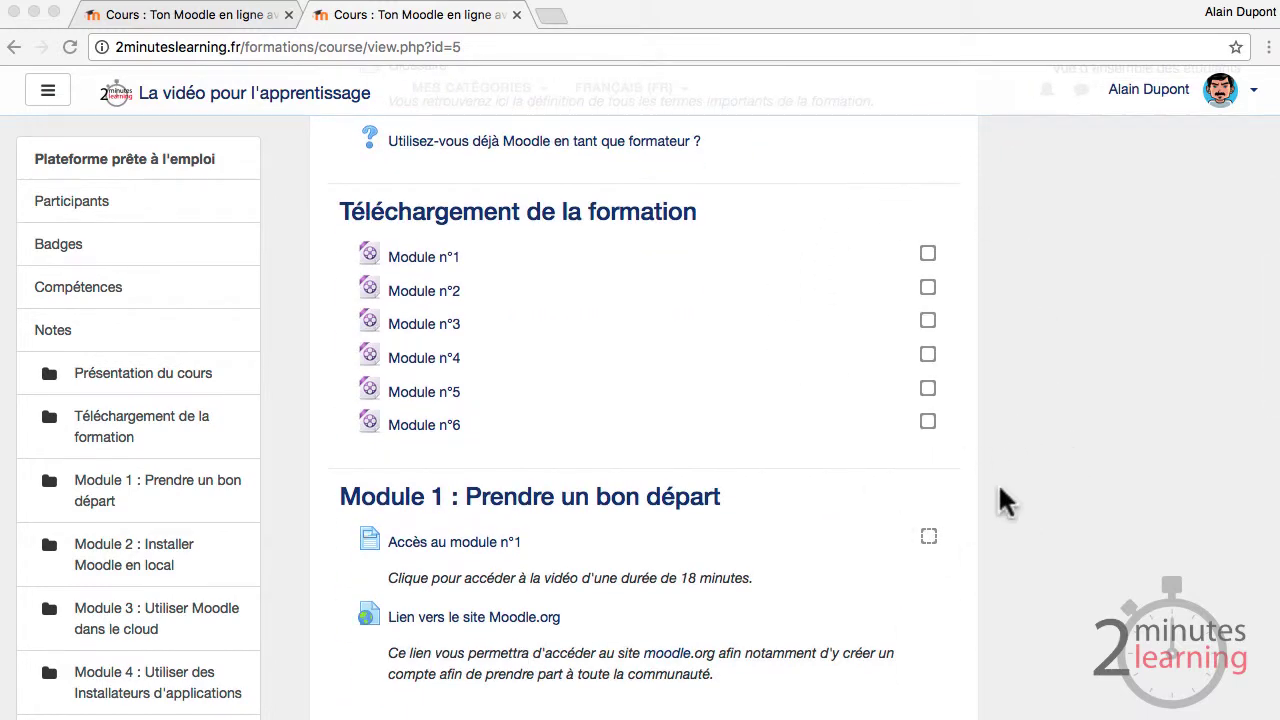
{"action": "scroll", "coordinate": [1000, 490], "scroll_direction": "up", "scroll_amount": 1}
{"action": "scroll", "coordinate": [1000, 490], "scroll_direction": "down", "scroll_amount": 2}
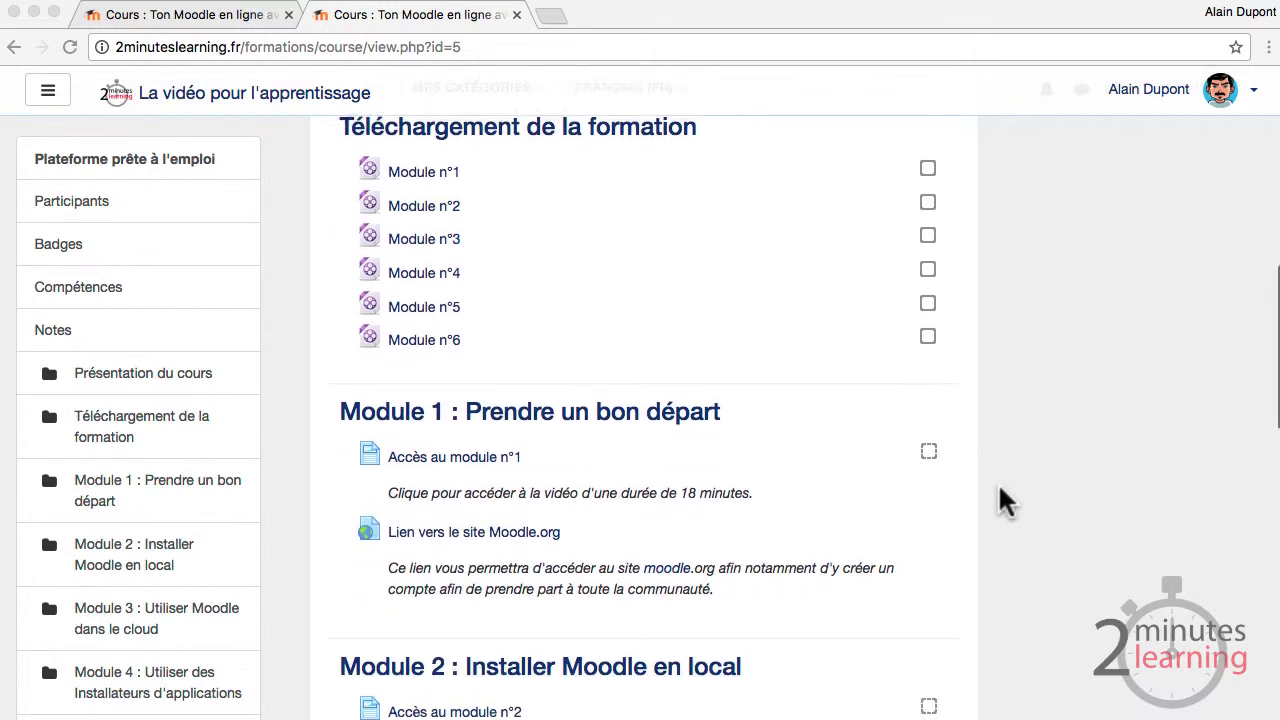
{"action": "scroll", "coordinate": [998, 488], "scroll_direction": "down", "scroll_amount": 3}
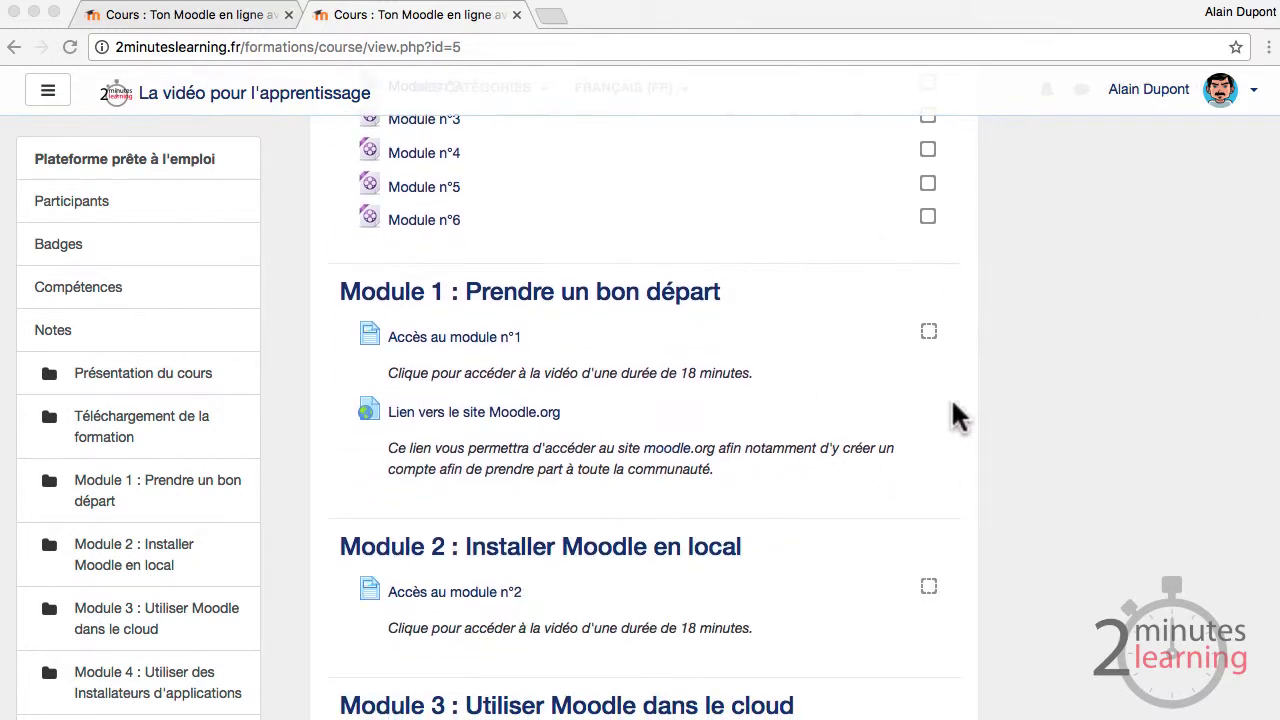
{"action": "scroll", "coordinate": [960, 420], "scroll_direction": "down", "scroll_amount": 8}
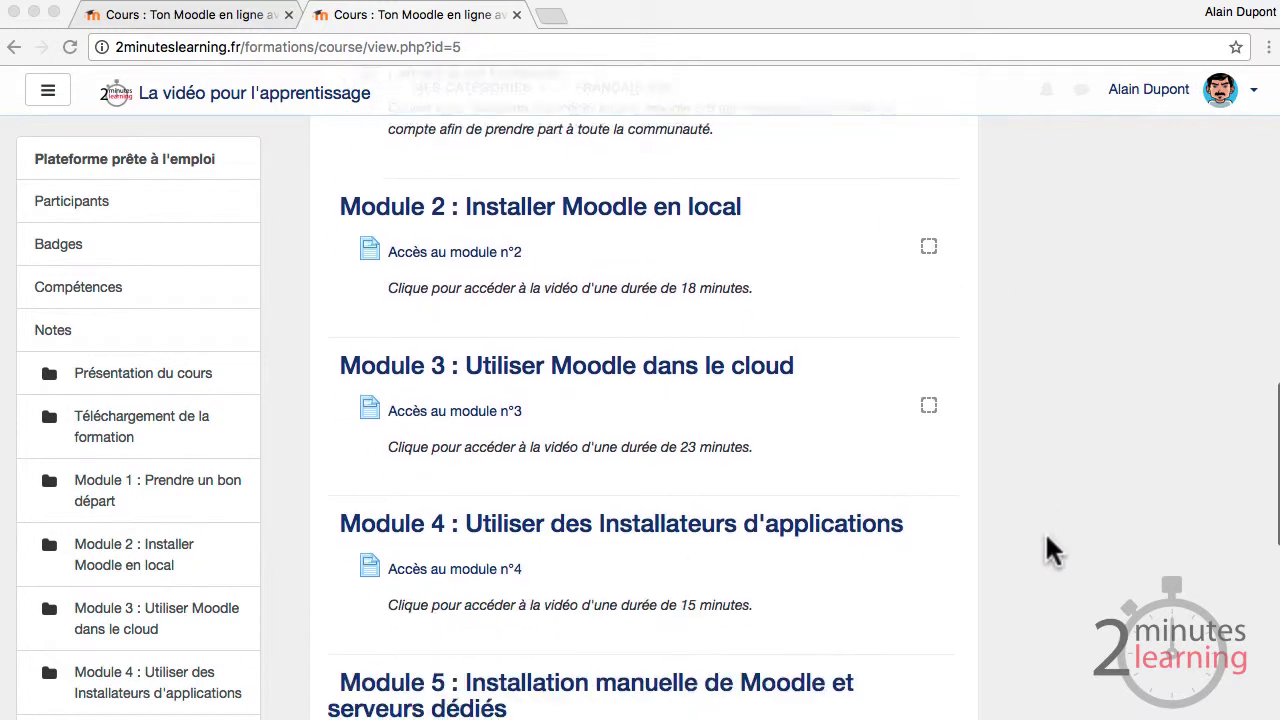
{"action": "scroll", "coordinate": [1046, 538], "scroll_direction": "down", "scroll_amount": 14}
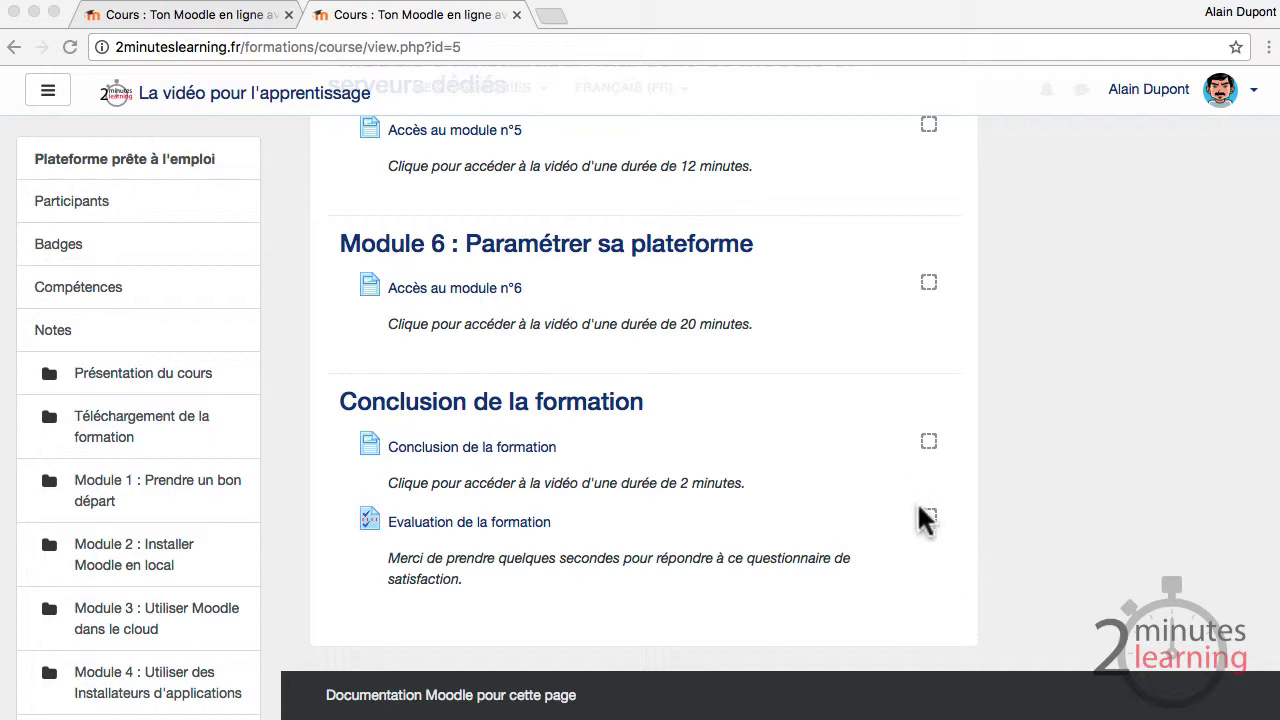
{"action": "scroll", "coordinate": [1050, 305], "scroll_direction": "up", "scroll_amount": 20}
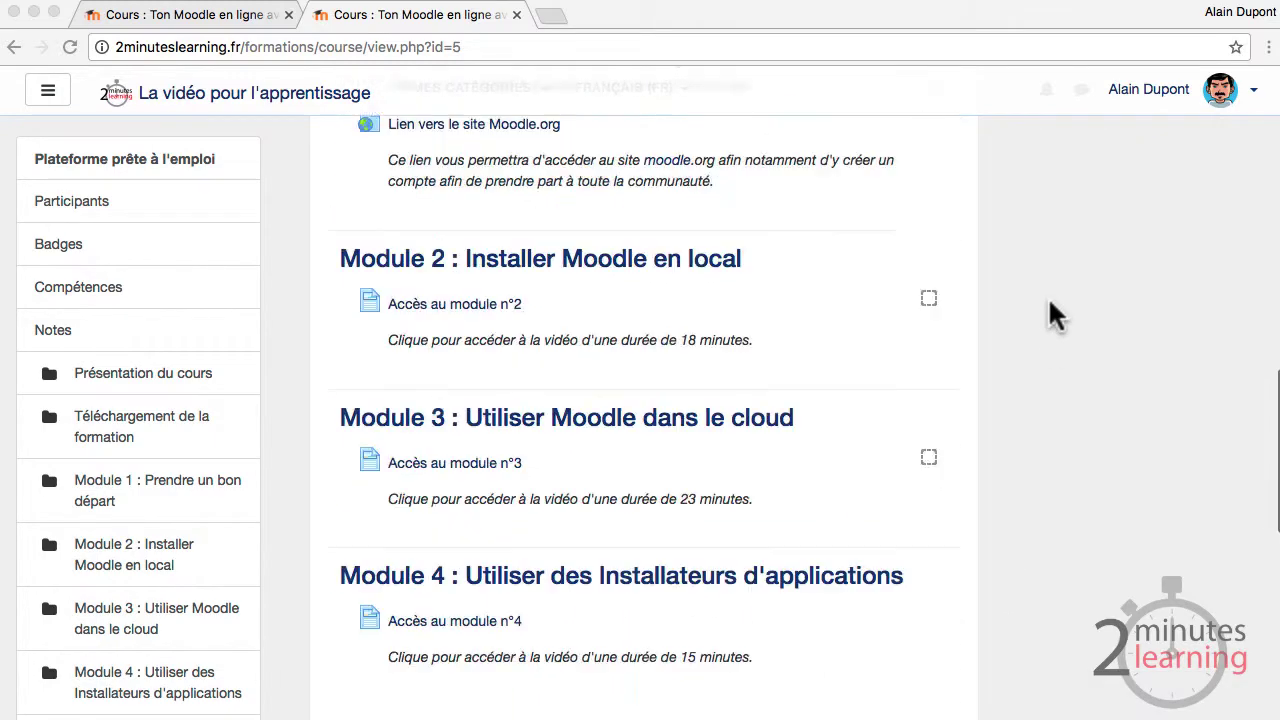
{"action": "scroll", "coordinate": [1050, 300], "scroll_direction": "up", "scroll_amount": 5}
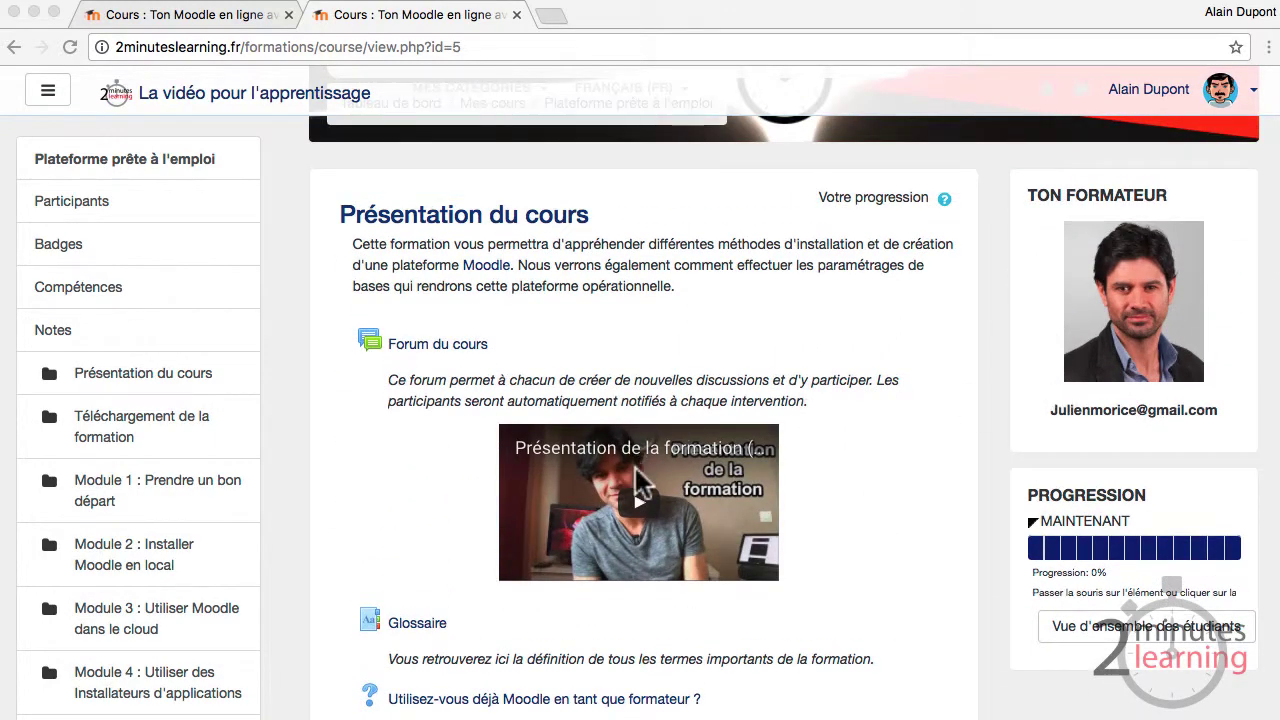
{"action": "scroll", "coordinate": [97, 545], "scroll_direction": "down", "scroll_amount": 5}
{"action": "scroll", "coordinate": [97, 545], "scroll_direction": "up", "scroll_amount": 5}
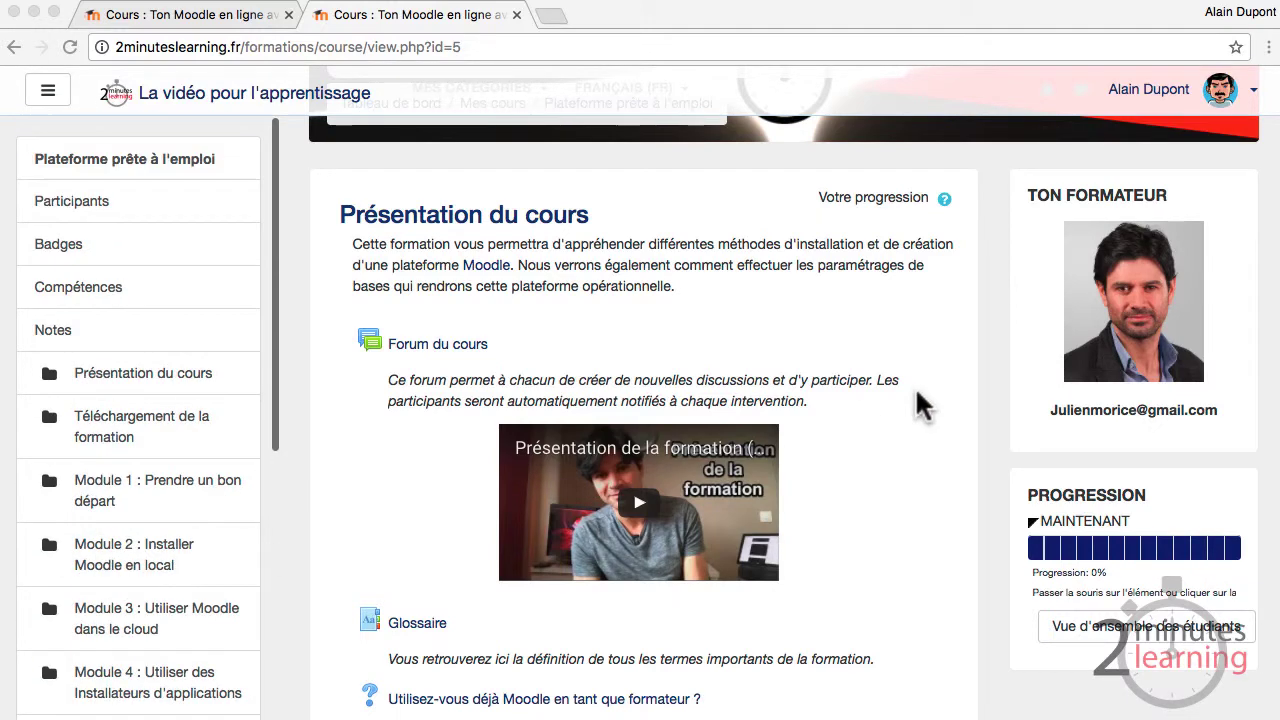
Step: Turn on editing for the course and add a "Barre de progression" block
{"action": "scroll", "coordinate": [1050, 300], "scroll_direction": "up", "scroll_amount": 3}
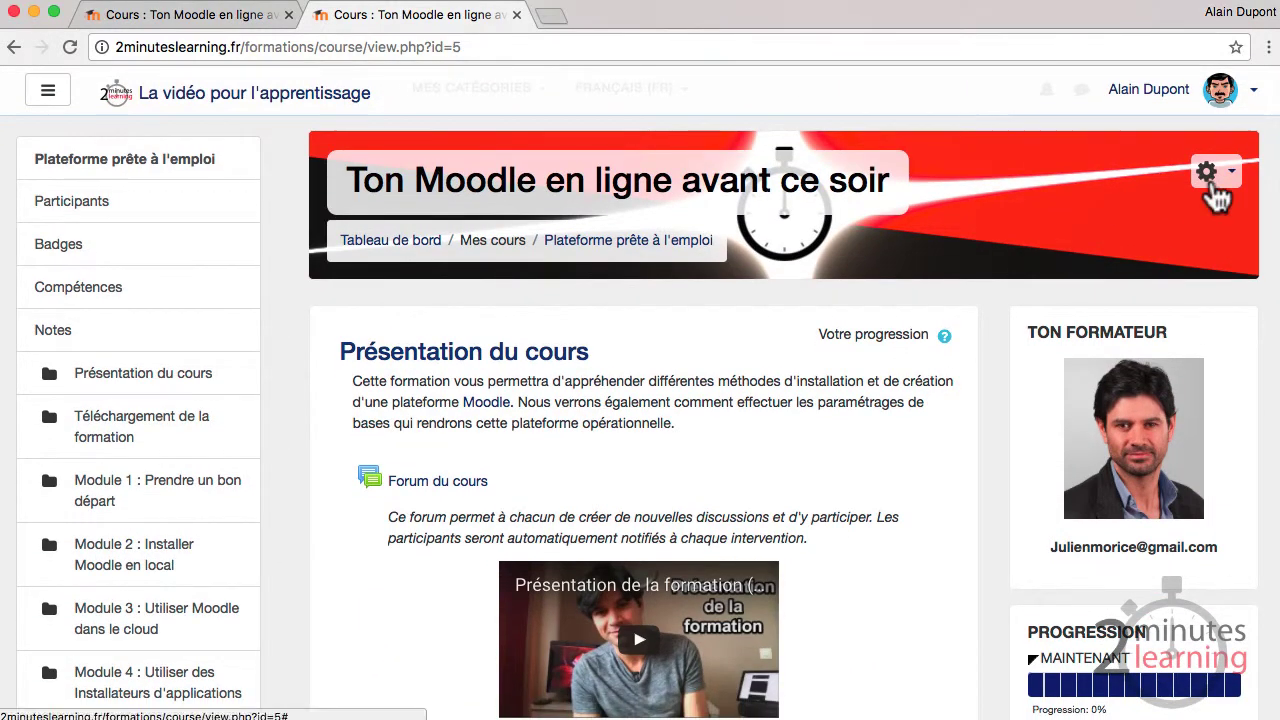
{"action": "left_click", "coordinate": [1209, 175]}
{"action": "left_click", "coordinate": [1141, 251]}
{"action": "scroll", "coordinate": [130, 500], "scroll_direction": "down", "scroll_amount": 10}
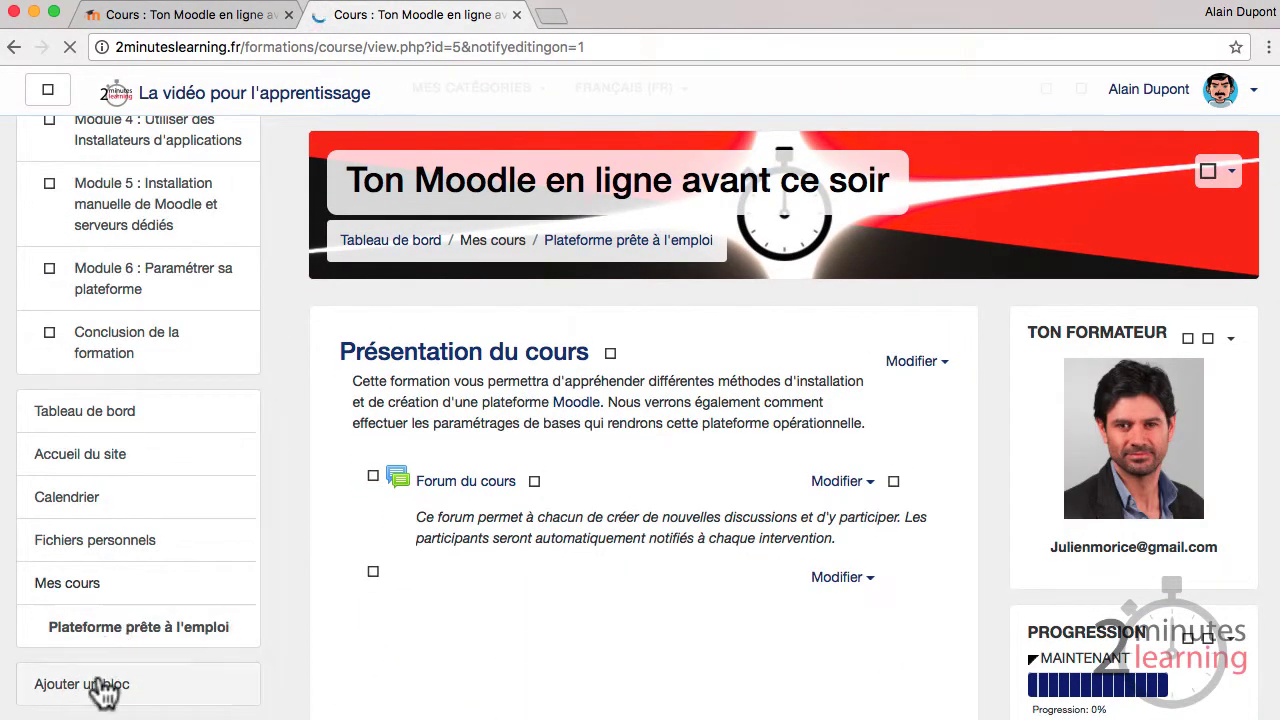
{"action": "left_click", "coordinate": [100, 684]}
{"action": "scroll", "coordinate": [808, 471], "scroll_direction": "down", "scroll_amount": 2}
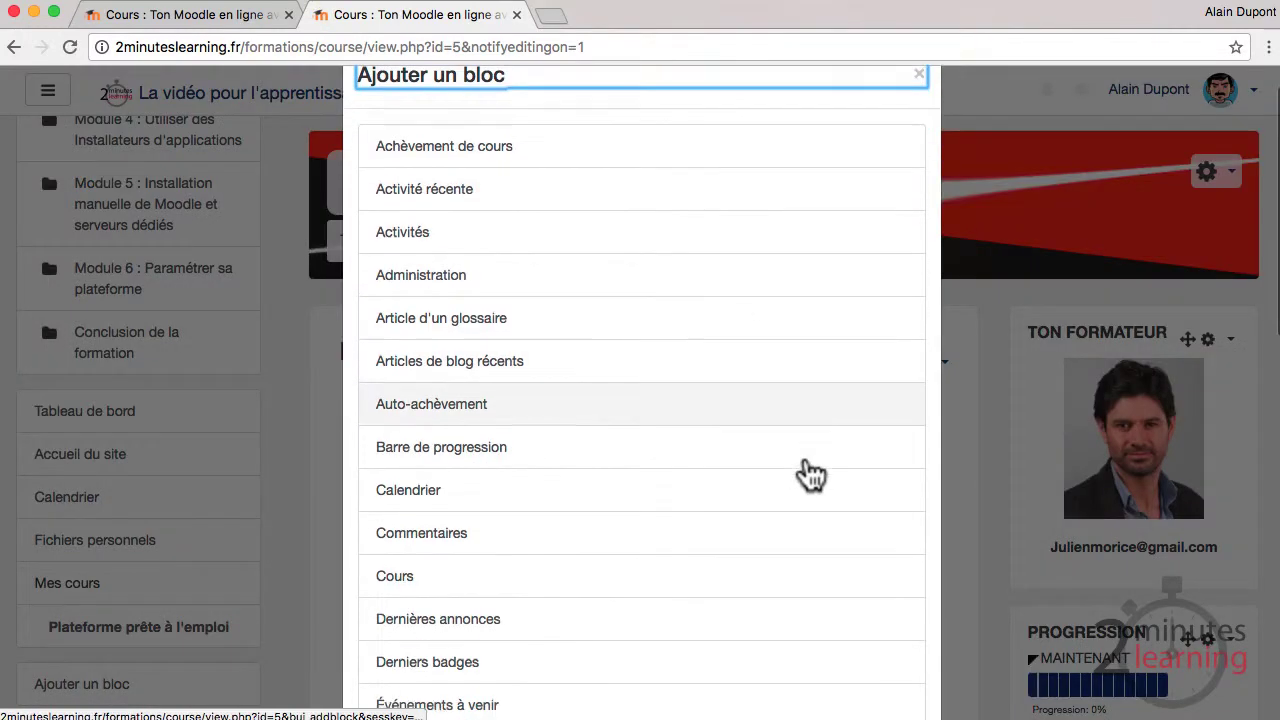
{"action": "left_click", "coordinate": [571, 464]}
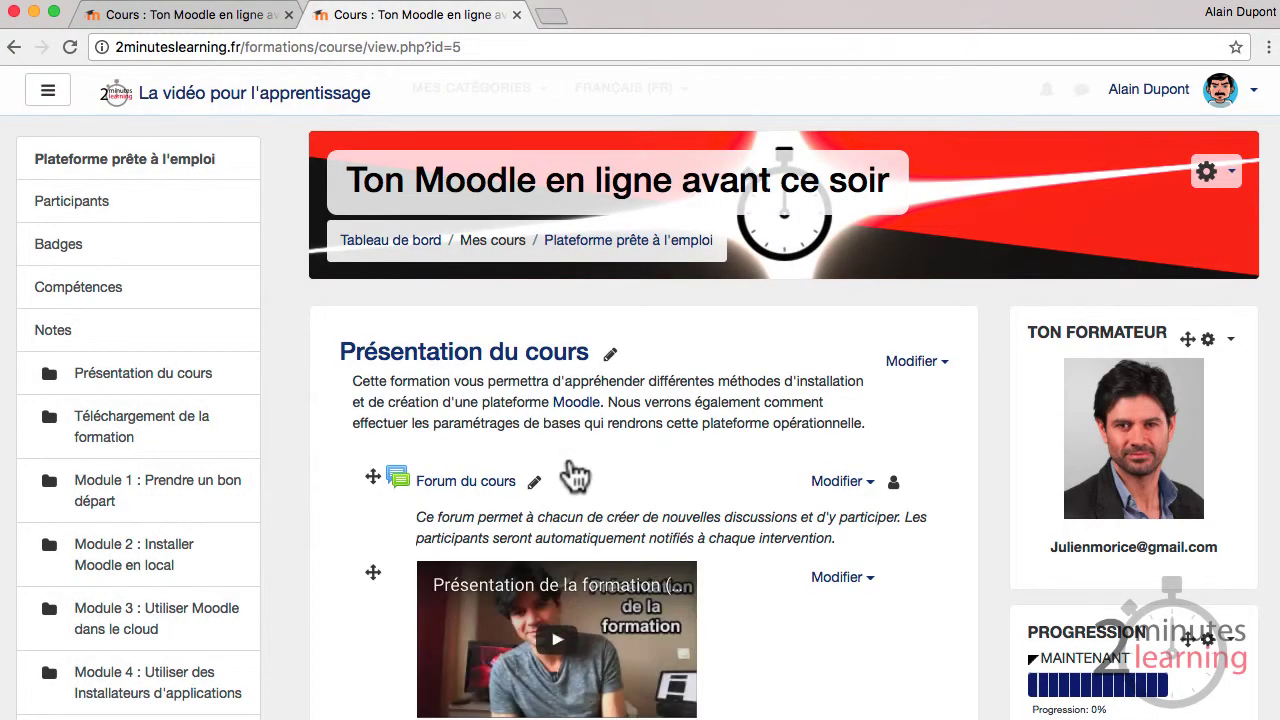
Step: Open the choice of activities and resources for the new "Barre de progression" block
{"action": "scroll", "coordinate": [994, 384], "scroll_direction": "down", "scroll_amount": 8}
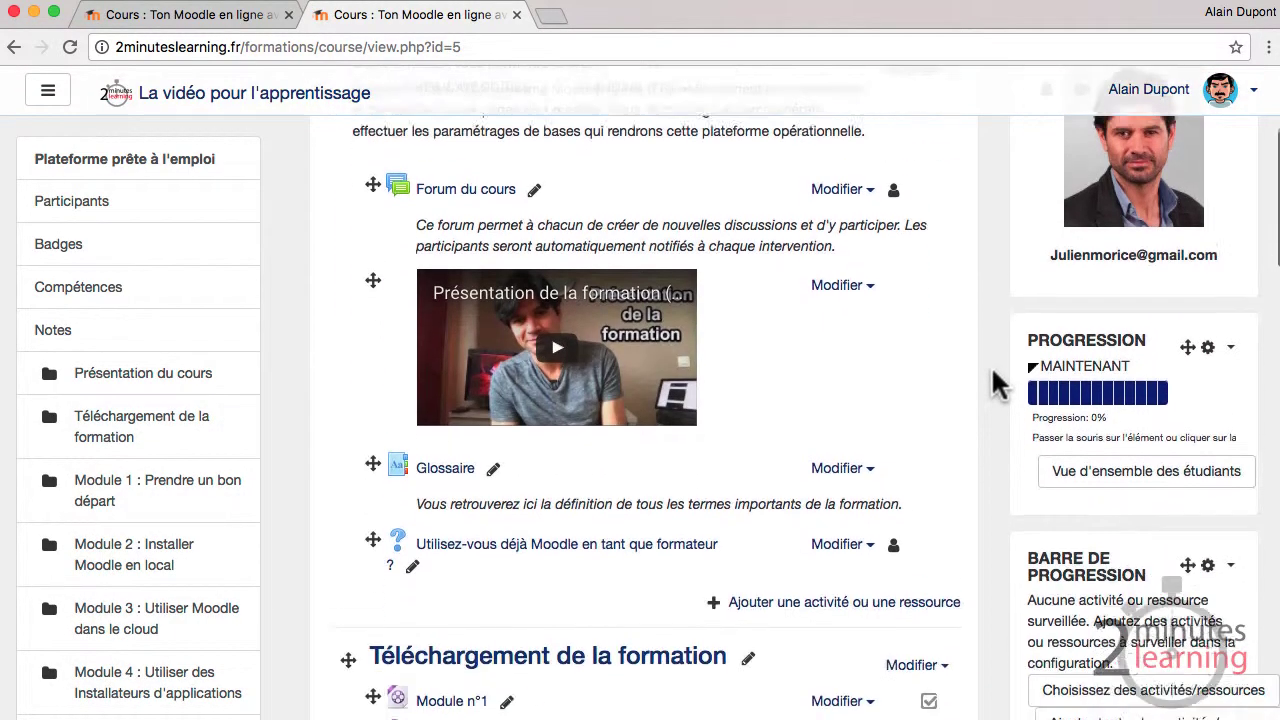
{"action": "scroll", "coordinate": [990, 370], "scroll_direction": "down", "scroll_amount": 2}
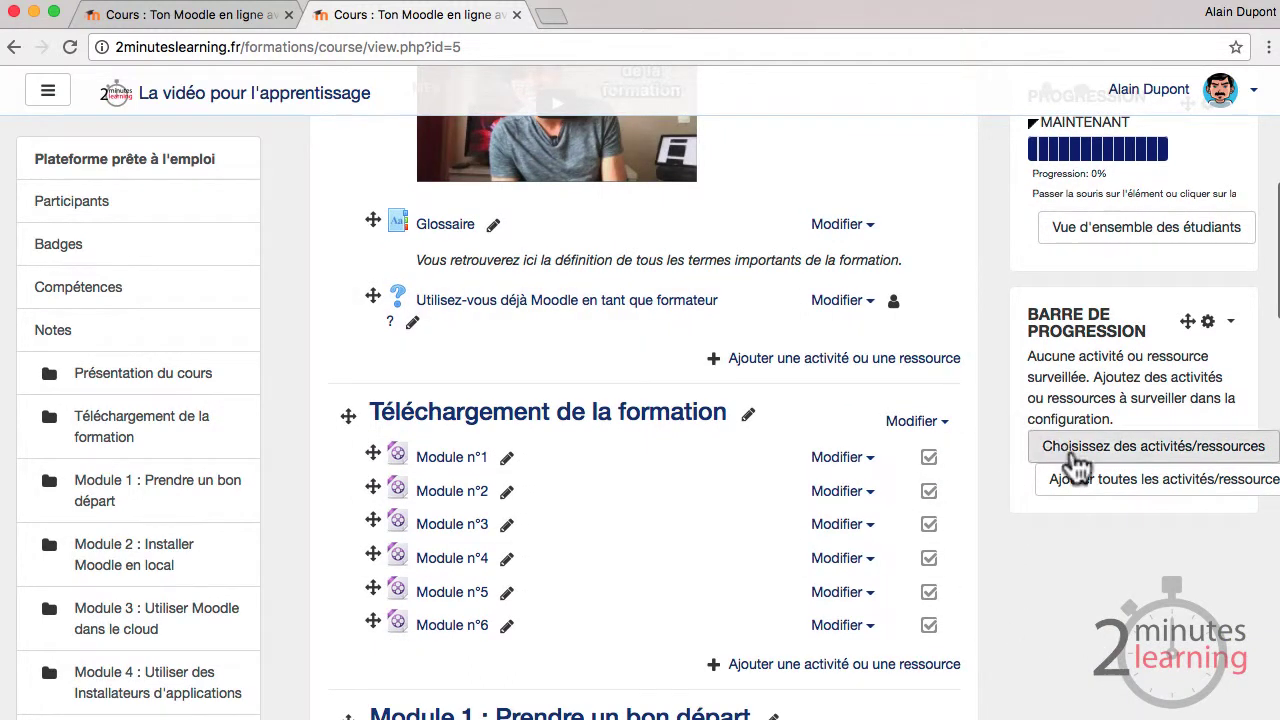
{"action": "left_click", "coordinate": [1135, 455]}
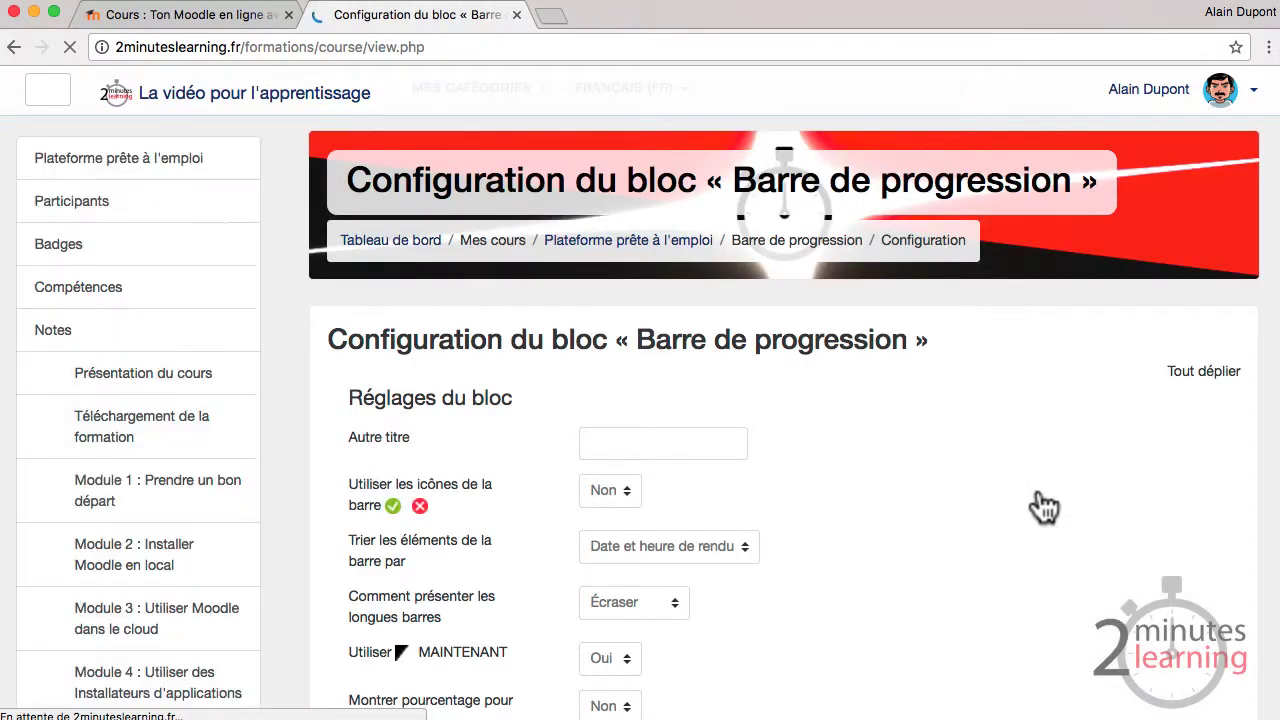
Step: Set Surveillé to Oui for "Lien vers le site Moodle.org", save the block configuration, and inspect the resulting progress bar
{"action": "scroll", "coordinate": [550, 496], "scroll_direction": "down", "scroll_amount": 6}
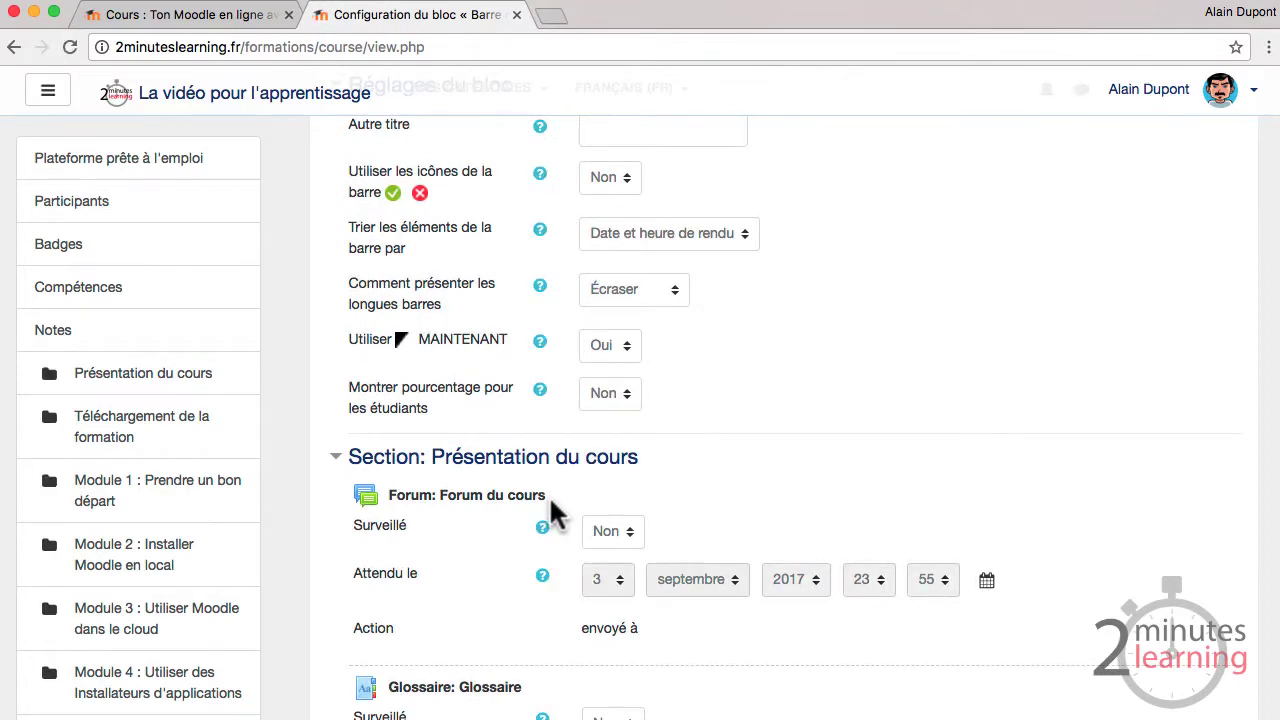
{"action": "scroll", "coordinate": [555, 512], "scroll_direction": "down", "scroll_amount": 17}
{"action": "scroll", "coordinate": [555, 512], "scroll_direction": "down", "scroll_amount": 20}
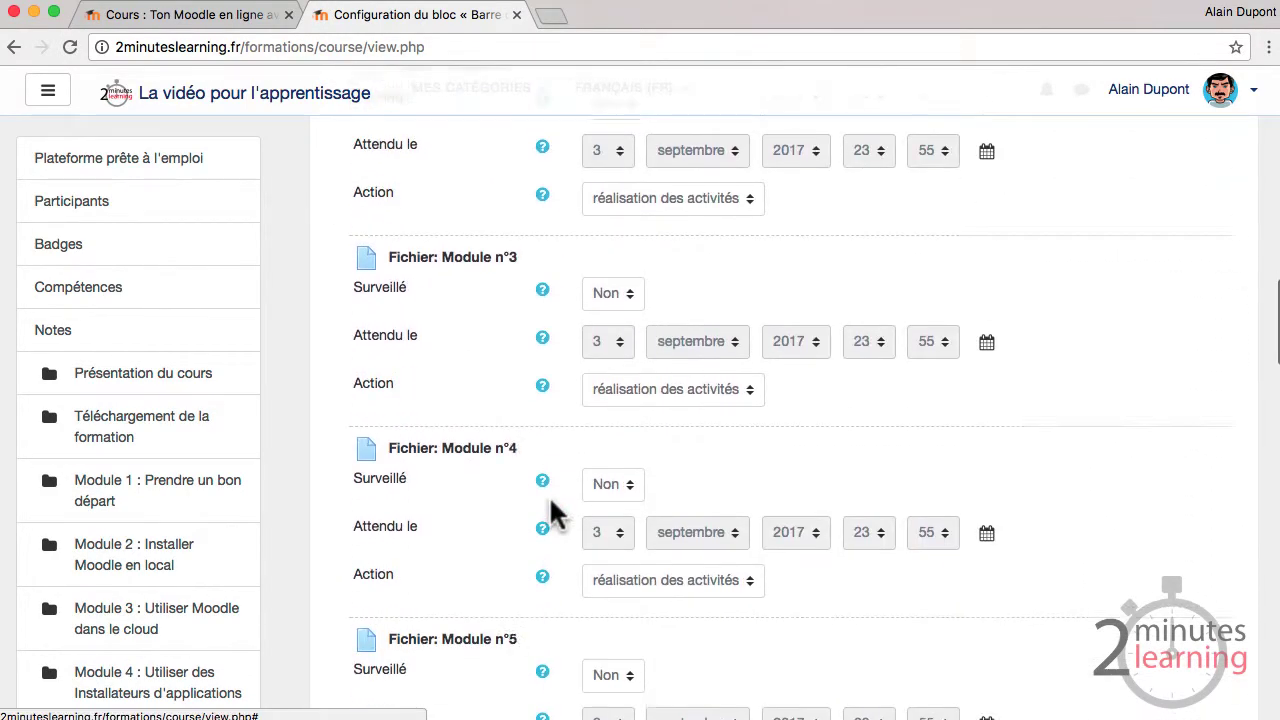
{"action": "scroll", "coordinate": [551, 505], "scroll_direction": "down", "scroll_amount": 7}
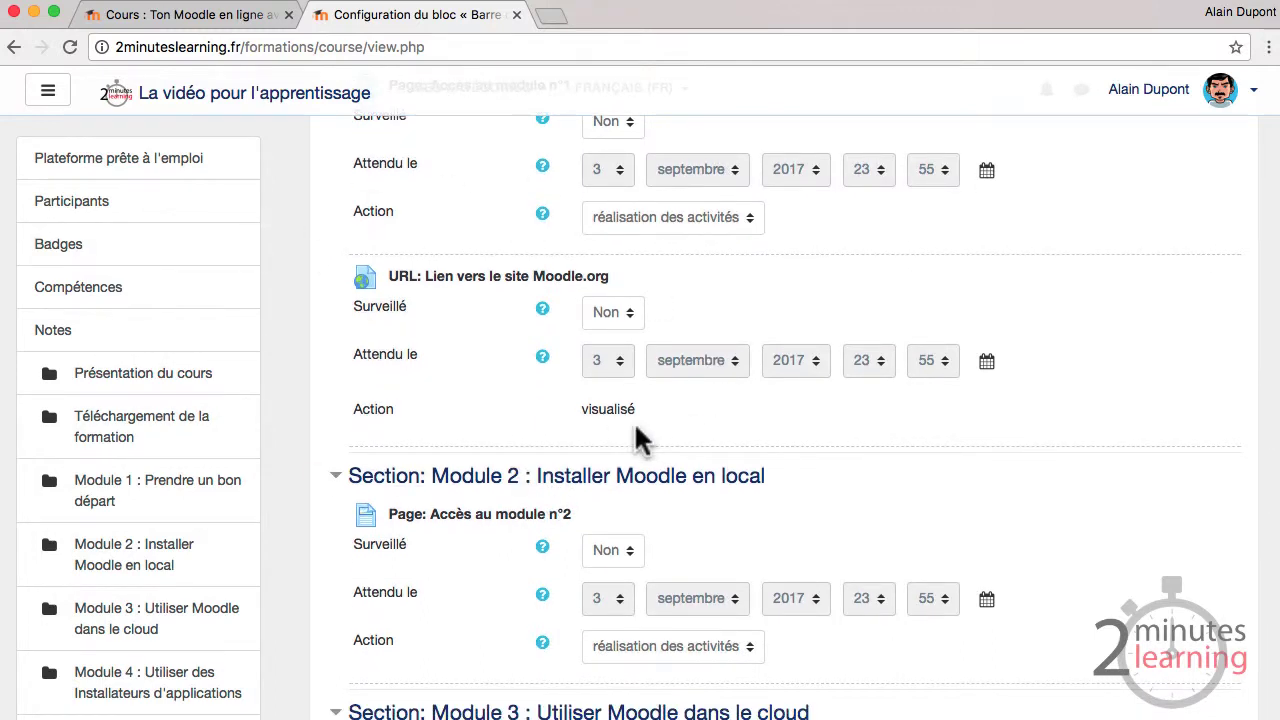
{"action": "left_click", "coordinate": [609, 314]}
{"action": "left_click", "coordinate": [605, 332]}
{"action": "scroll", "coordinate": [806, 409], "scroll_direction": "down", "scroll_amount": 1}
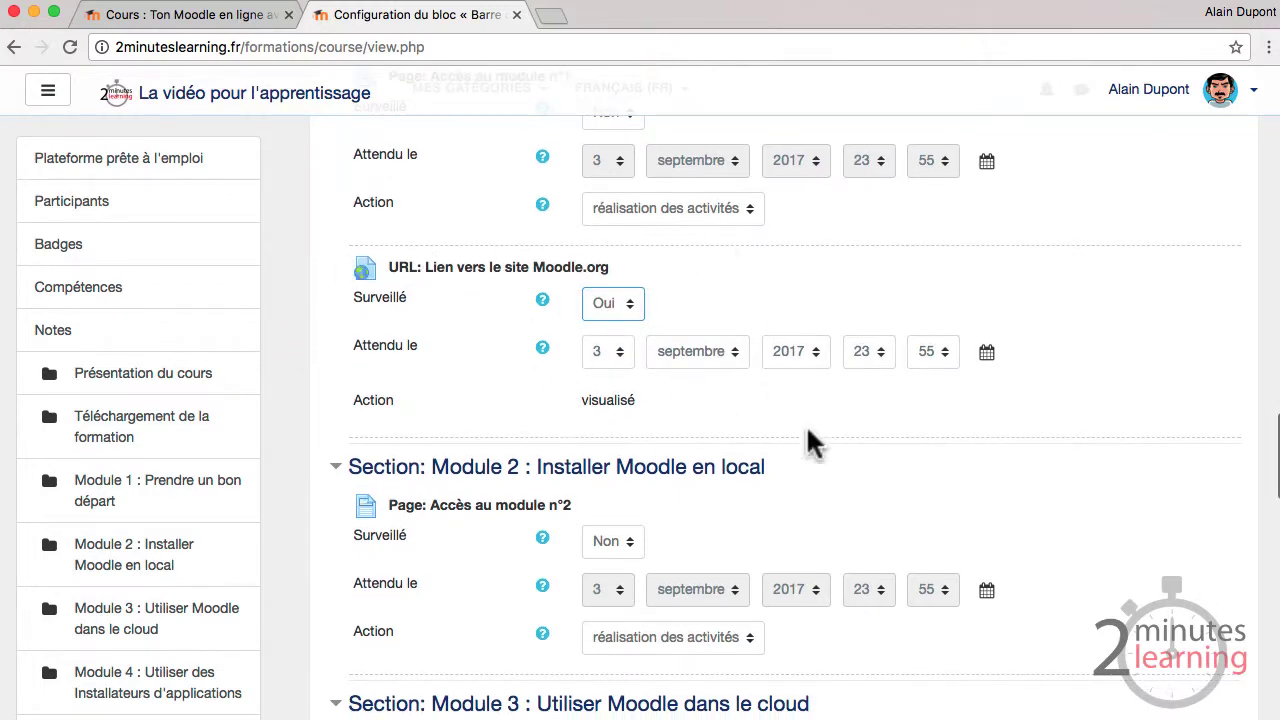
{"action": "scroll", "coordinate": [808, 443], "scroll_direction": "down", "scroll_amount": 15}
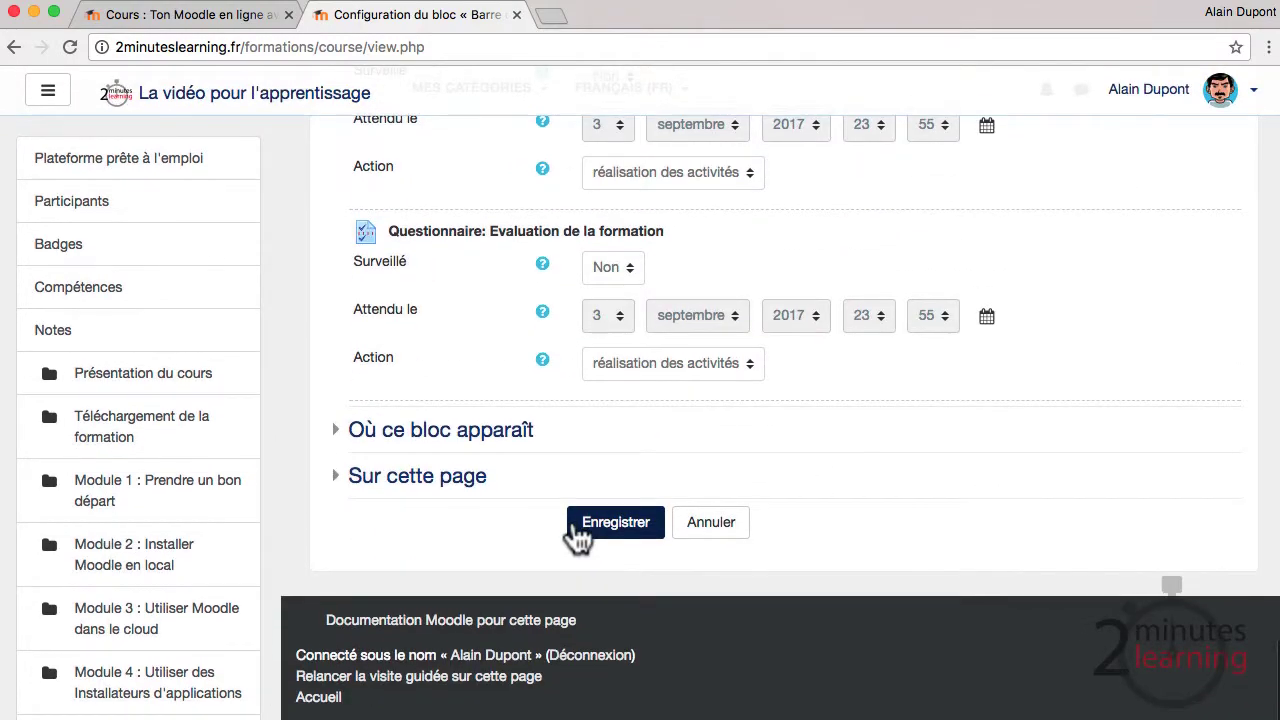
{"action": "left_click", "coordinate": [588, 525]}
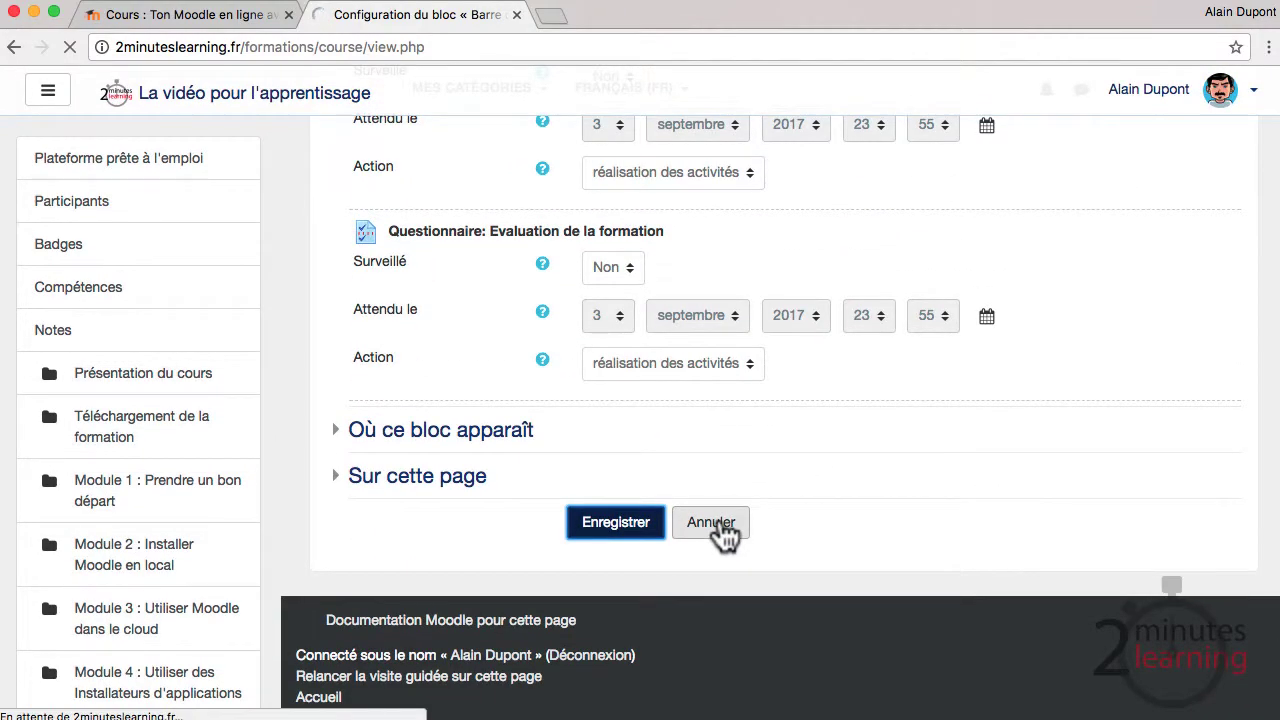
{"action": "scroll", "coordinate": [1020, 529], "scroll_direction": "down", "scroll_amount": 5}
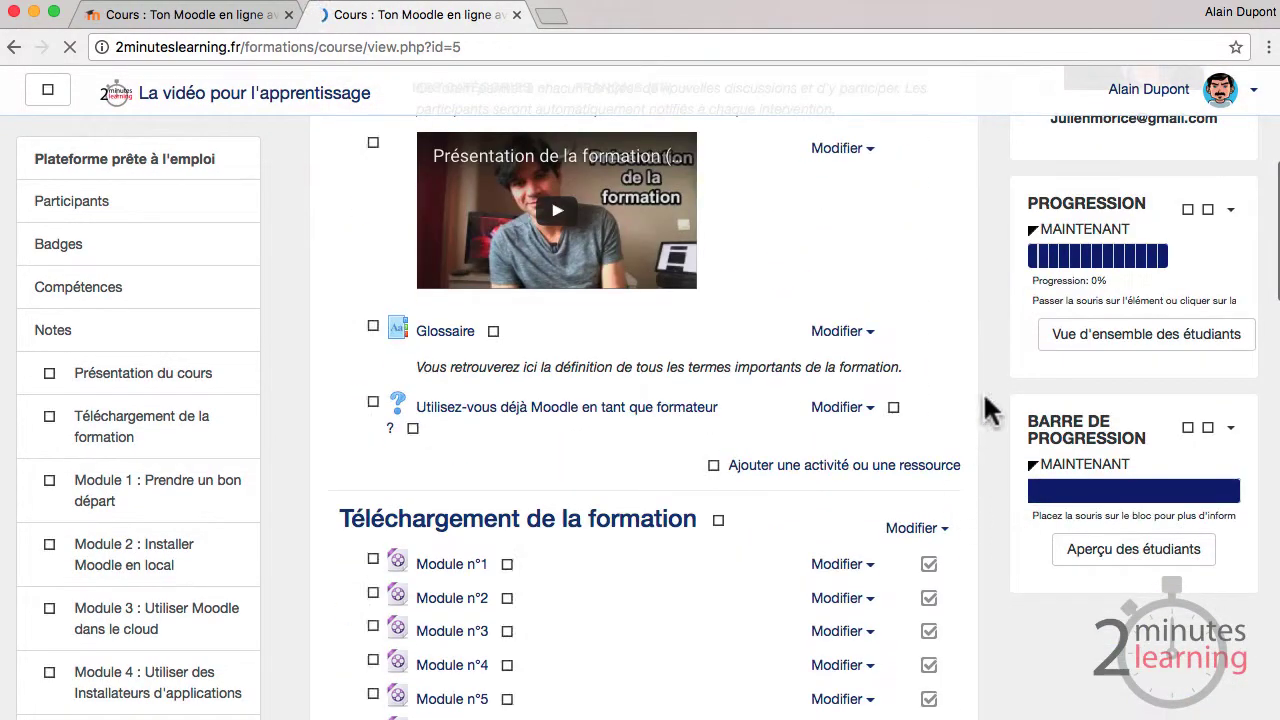
{"action": "mouse_move", "coordinate": [1134, 514]}
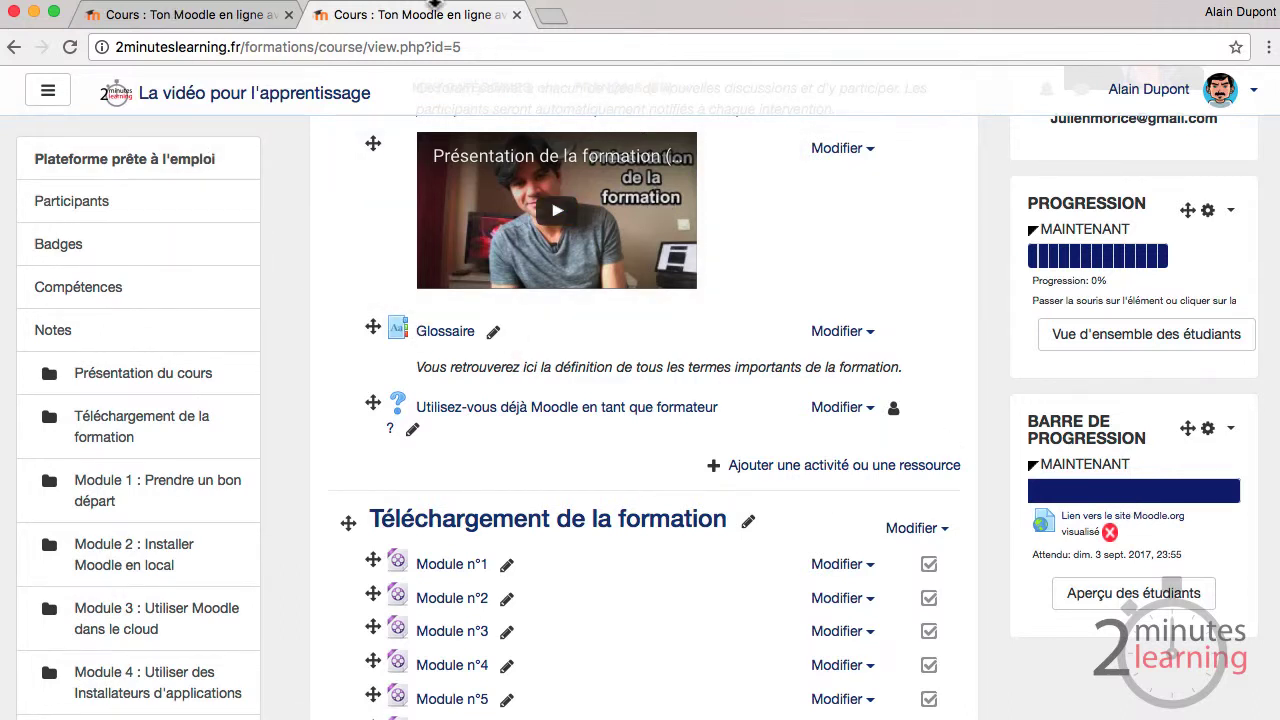
Step: In the other open course tab, configure the "Barre de progression" block with the alternative title "Ma progression"
{"action": "left_click", "coordinate": [190, 18]}
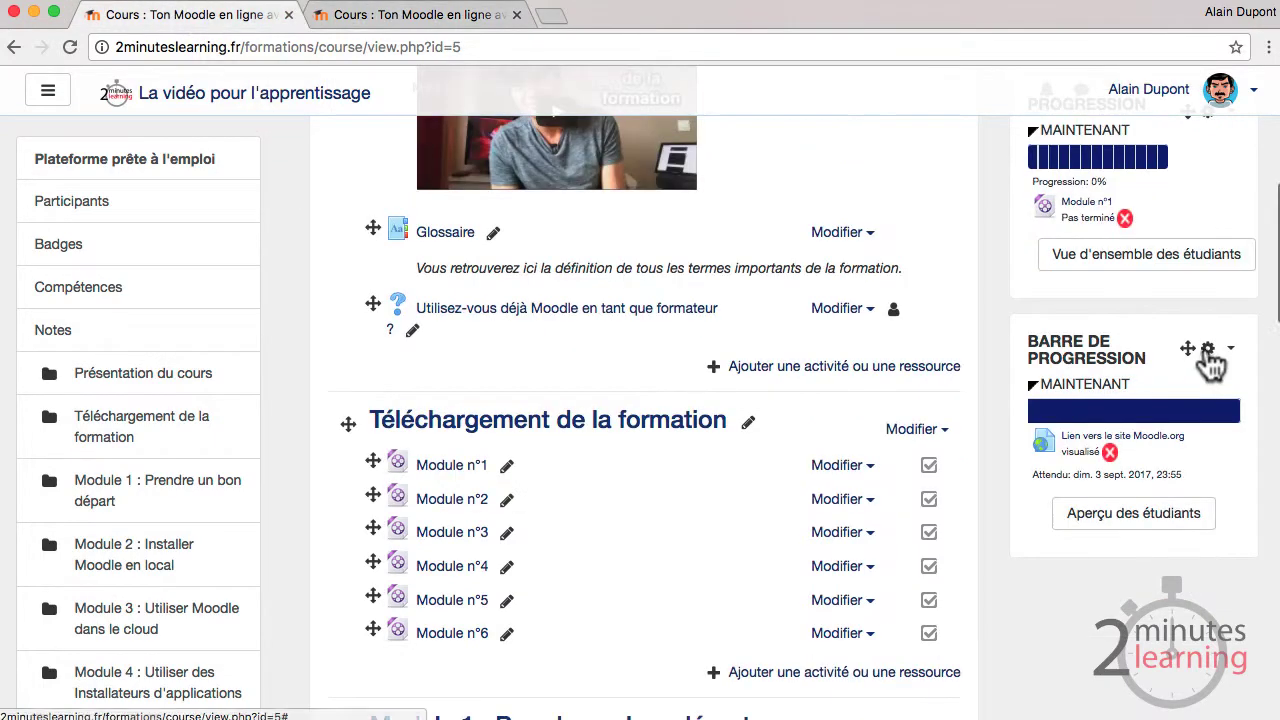
{"action": "left_click", "coordinate": [1208, 350]}
{"action": "left_click", "coordinate": [1090, 386]}
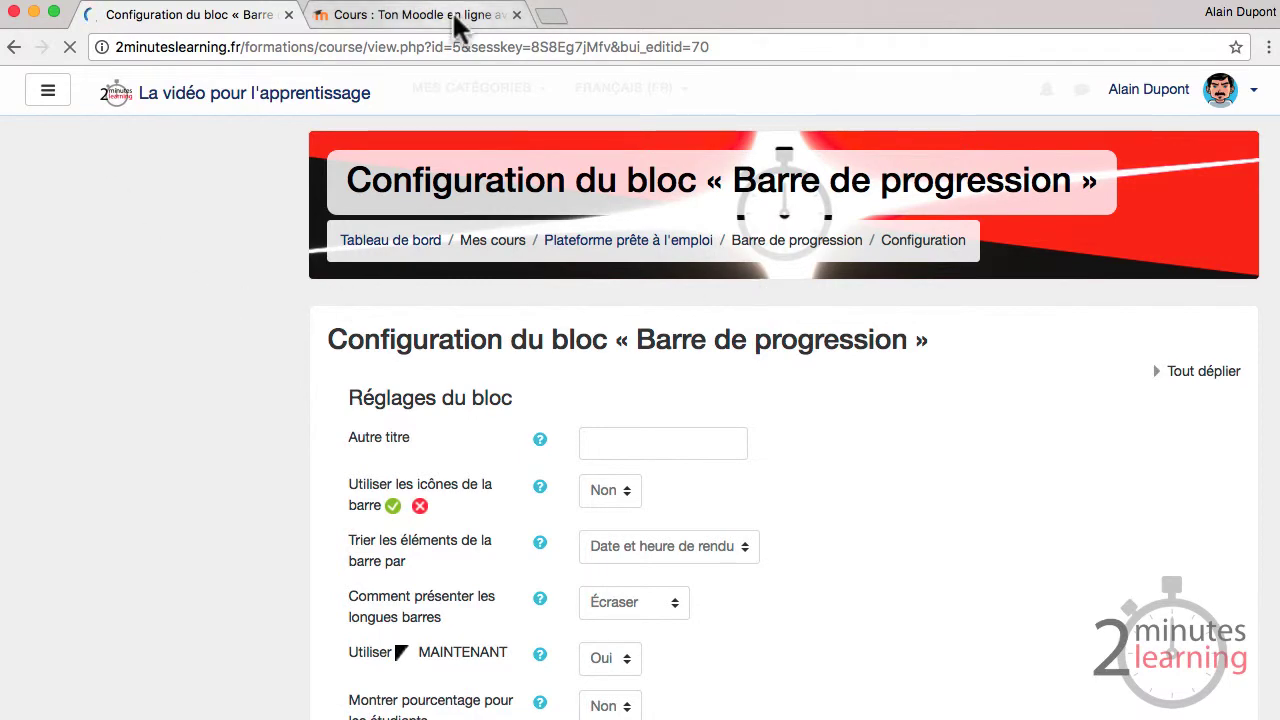
{"action": "scroll", "coordinate": [843, 504], "scroll_direction": "down", "scroll_amount": 2}
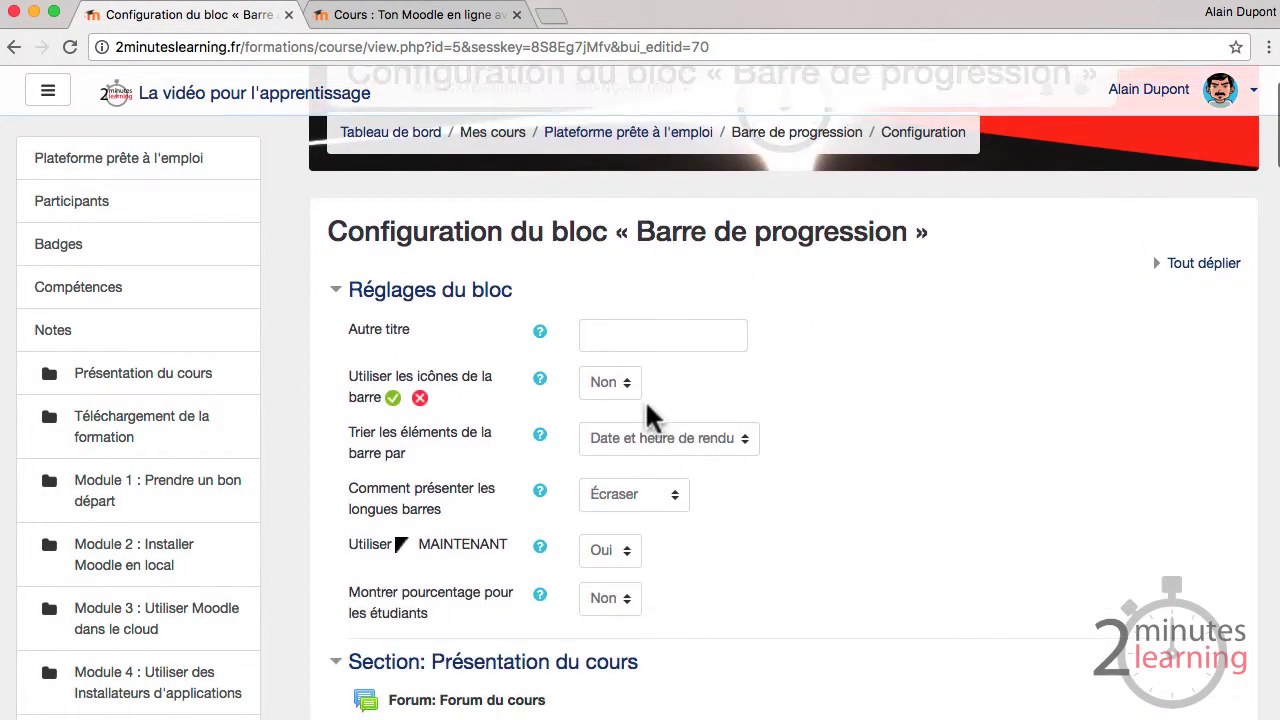
{"action": "left_click", "coordinate": [613, 333]}
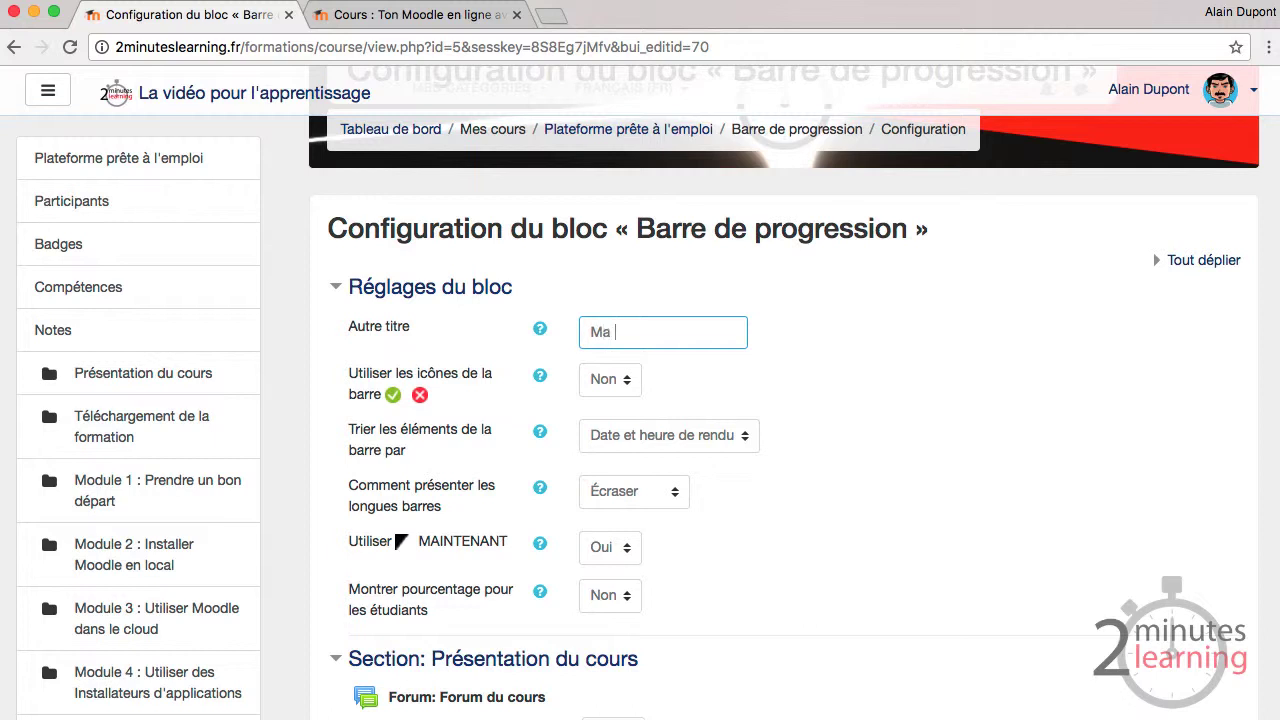
{"action": "type", "text": "Ma progression"}
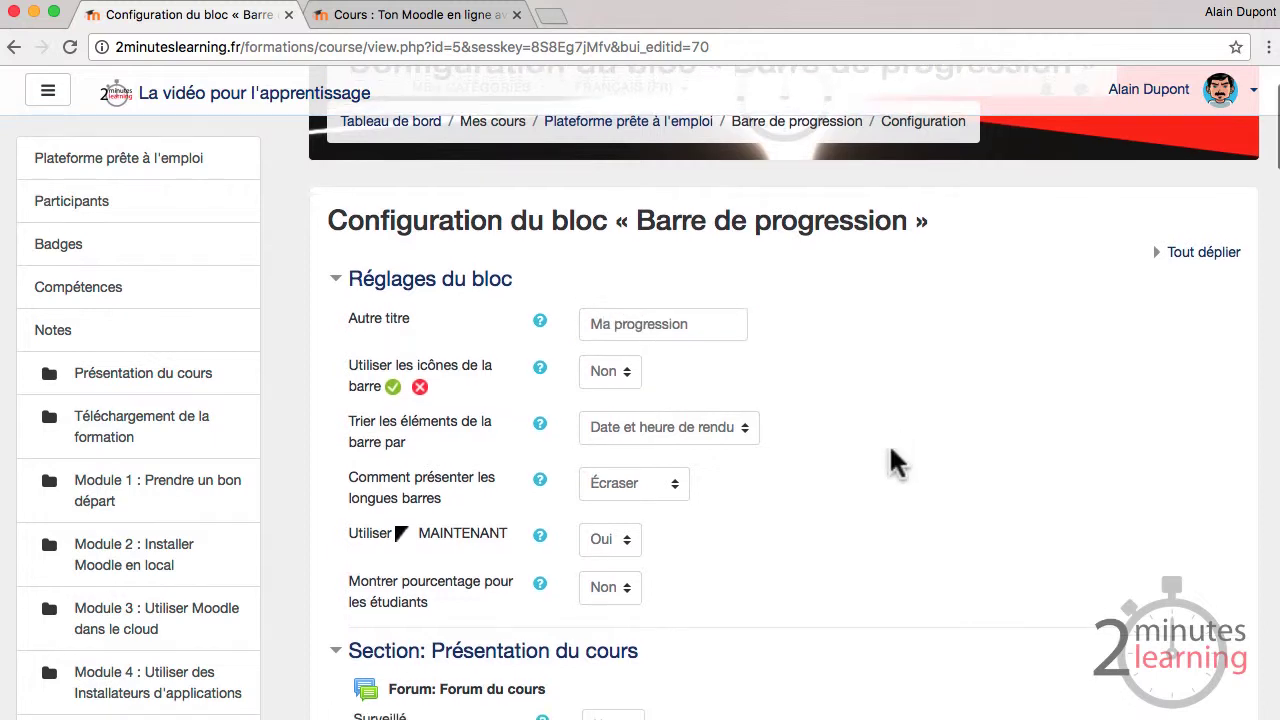
Step: Set the block's option to show the percentage to students to Oui
{"action": "scroll", "coordinate": [848, 322], "scroll_direction": "down", "scroll_amount": 2}
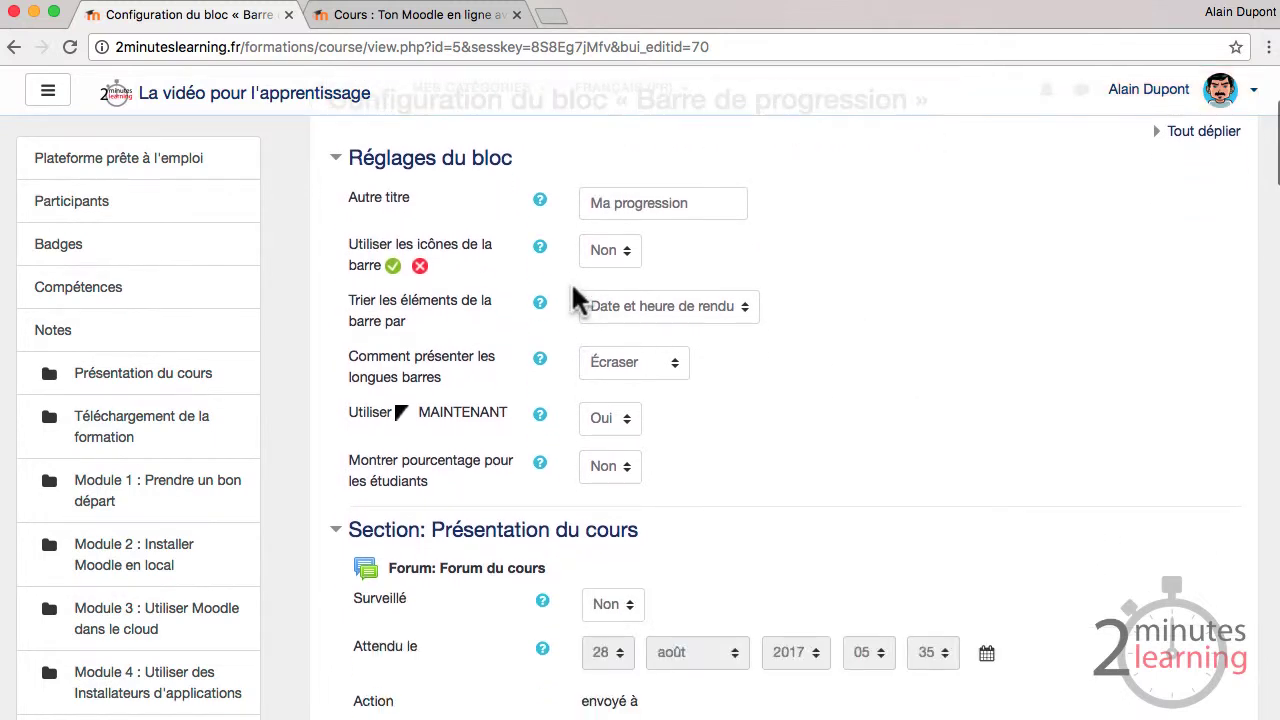
{"action": "scroll", "coordinate": [580, 294], "scroll_direction": "down", "scroll_amount": 3}
{"action": "left_click", "coordinate": [580, 322]}
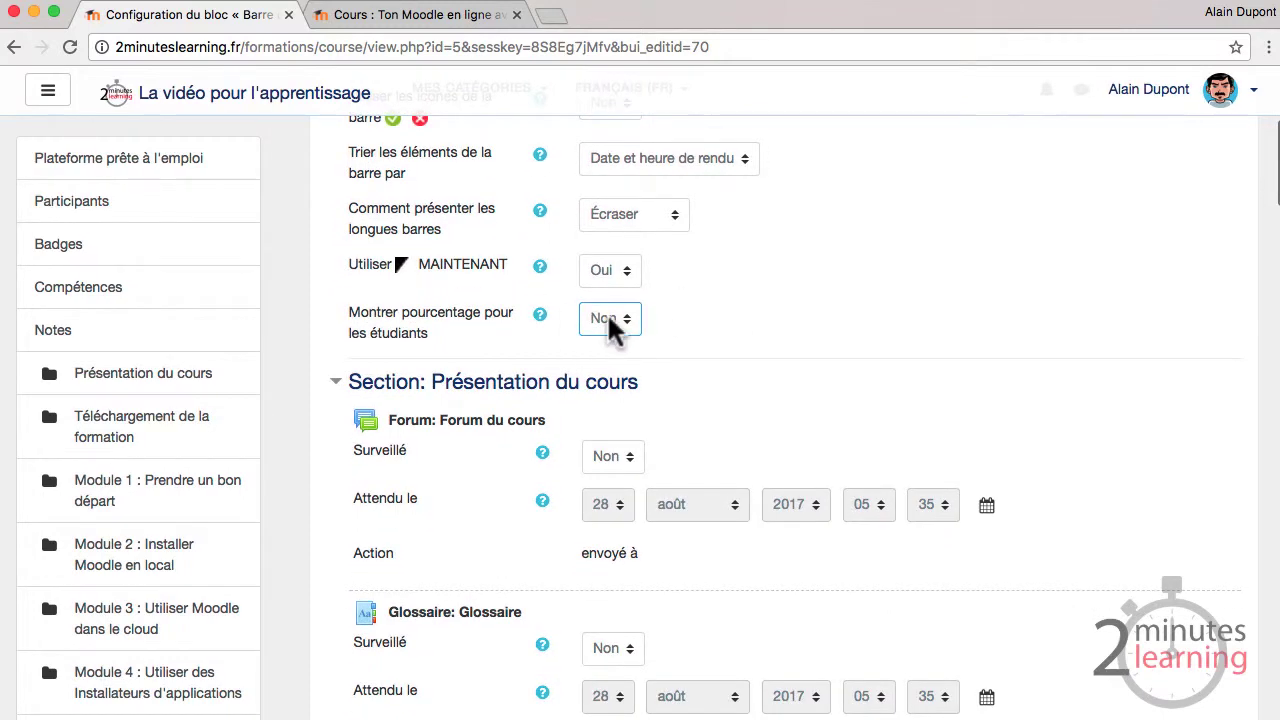
{"action": "left_click", "coordinate": [607, 318]}
{"action": "left_click", "coordinate": [603, 338]}
Step: Set Surveillé to Oui for the page "Accès au module n°1" in the Module 1 section
{"action": "scroll", "coordinate": [945, 360], "scroll_direction": "down", "scroll_amount": 1}
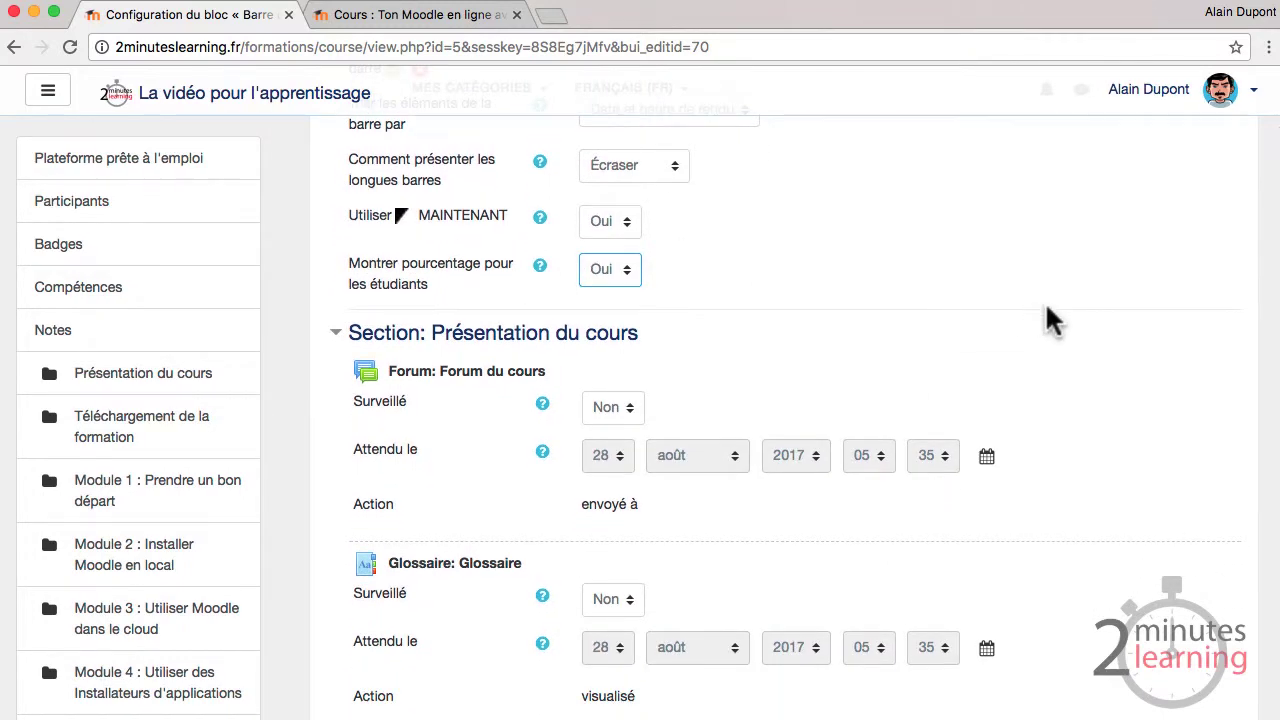
{"action": "scroll", "coordinate": [1047, 308], "scroll_direction": "down", "scroll_amount": 10}
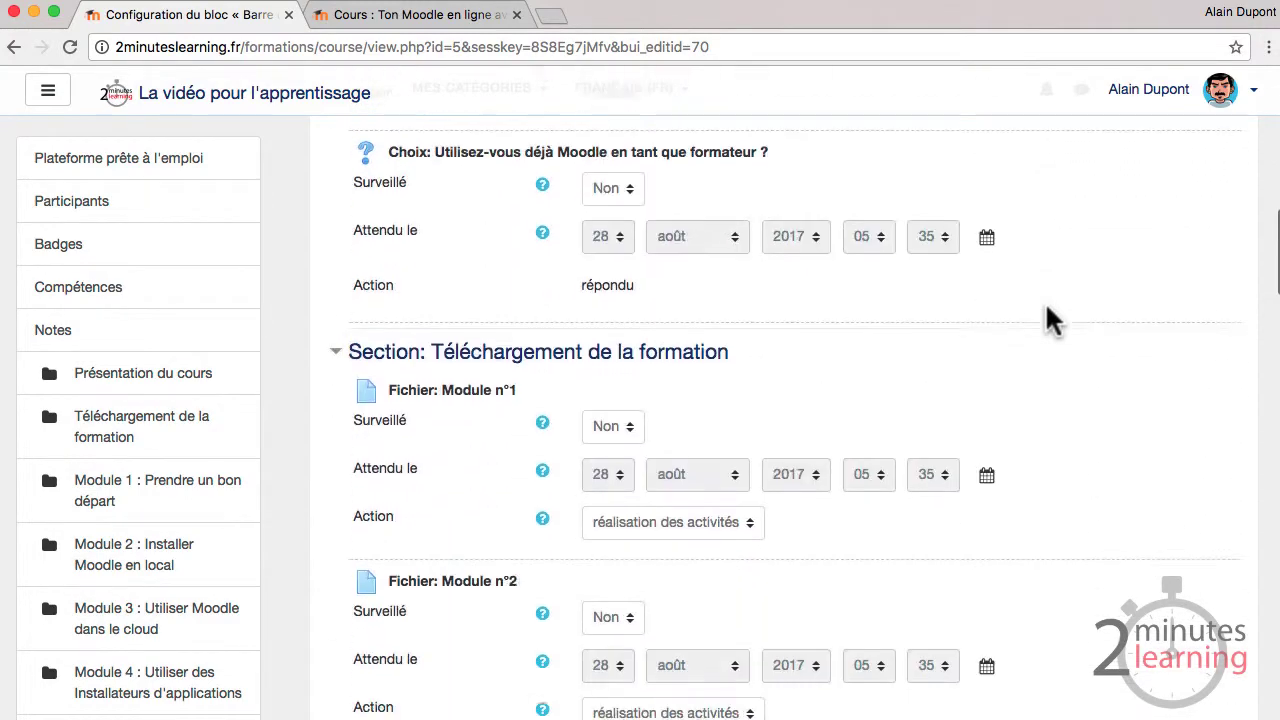
{"action": "scroll", "coordinate": [1050, 318], "scroll_direction": "down", "scroll_amount": 5}
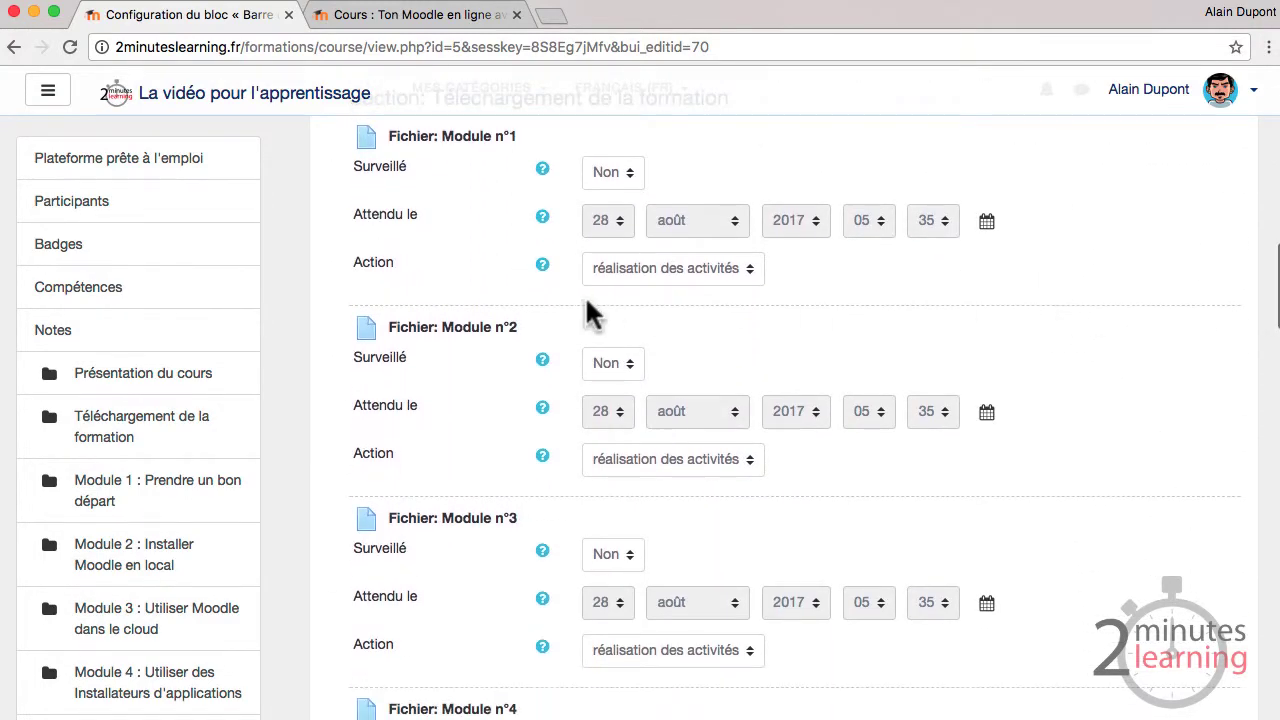
{"action": "scroll", "coordinate": [587, 305], "scroll_direction": "up", "scroll_amount": 1}
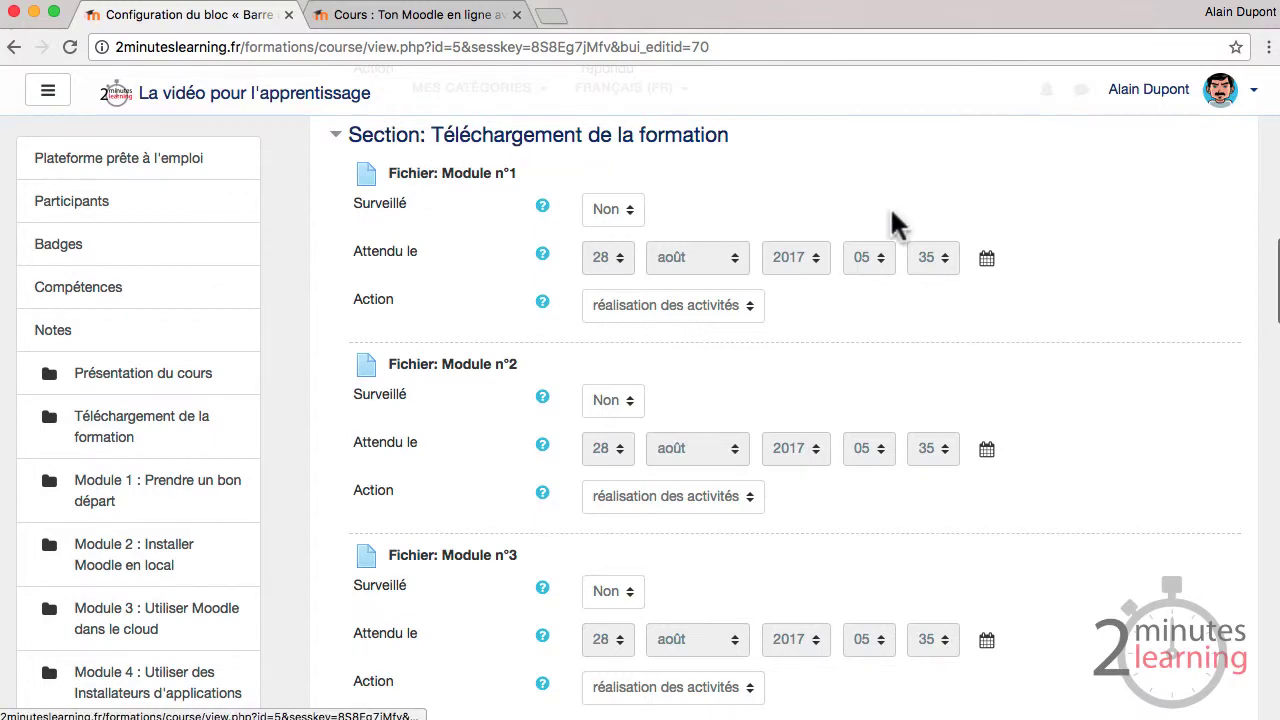
{"action": "scroll", "coordinate": [994, 234], "scroll_direction": "down", "scroll_amount": 8}
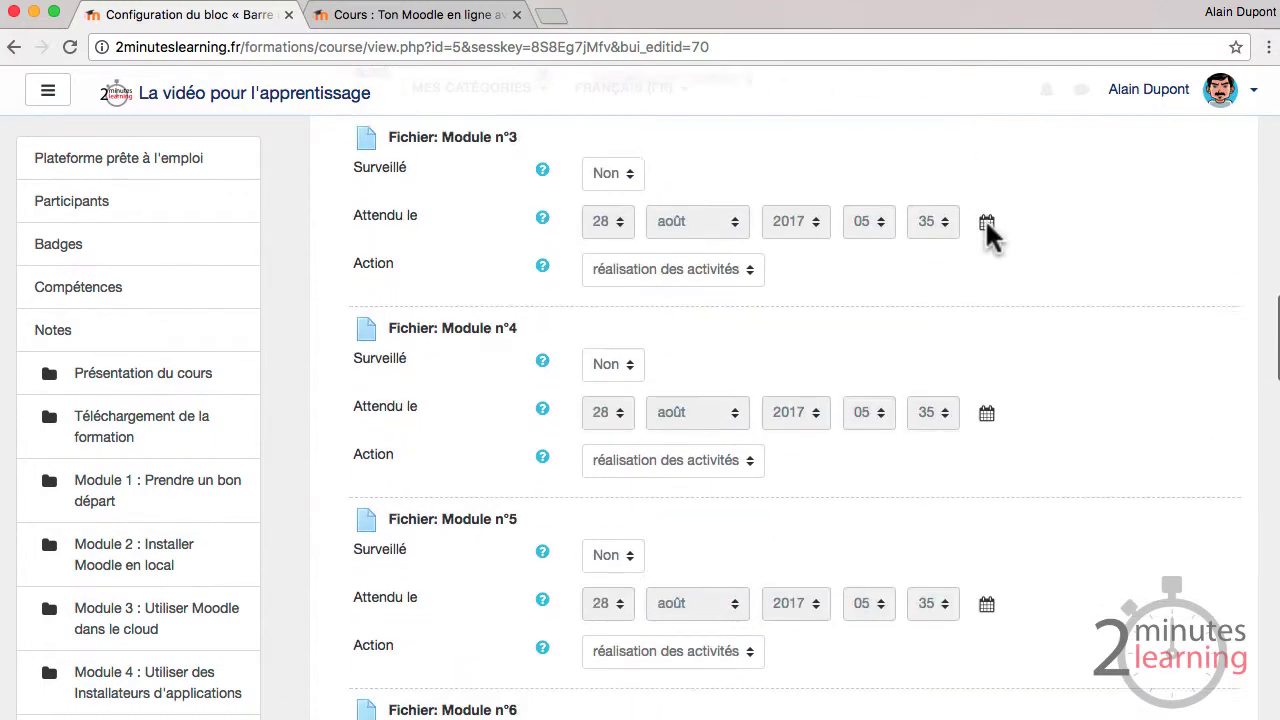
{"action": "scroll", "coordinate": [990, 233], "scroll_direction": "down", "scroll_amount": 10}
{"action": "scroll", "coordinate": [990, 235], "scroll_direction": "up", "scroll_amount": 2}
{"action": "scroll", "coordinate": [992, 238], "scroll_direction": "down", "scroll_amount": 4}
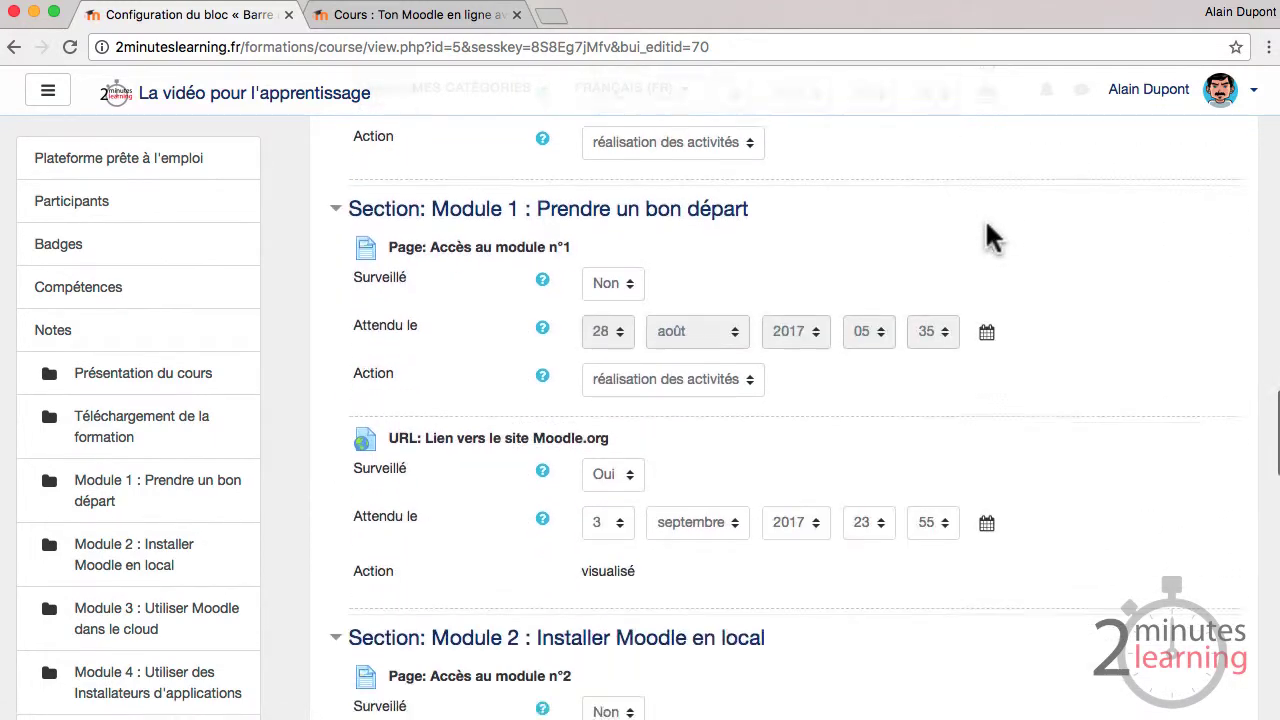
{"action": "scroll", "coordinate": [990, 238], "scroll_direction": "down", "scroll_amount": 2}
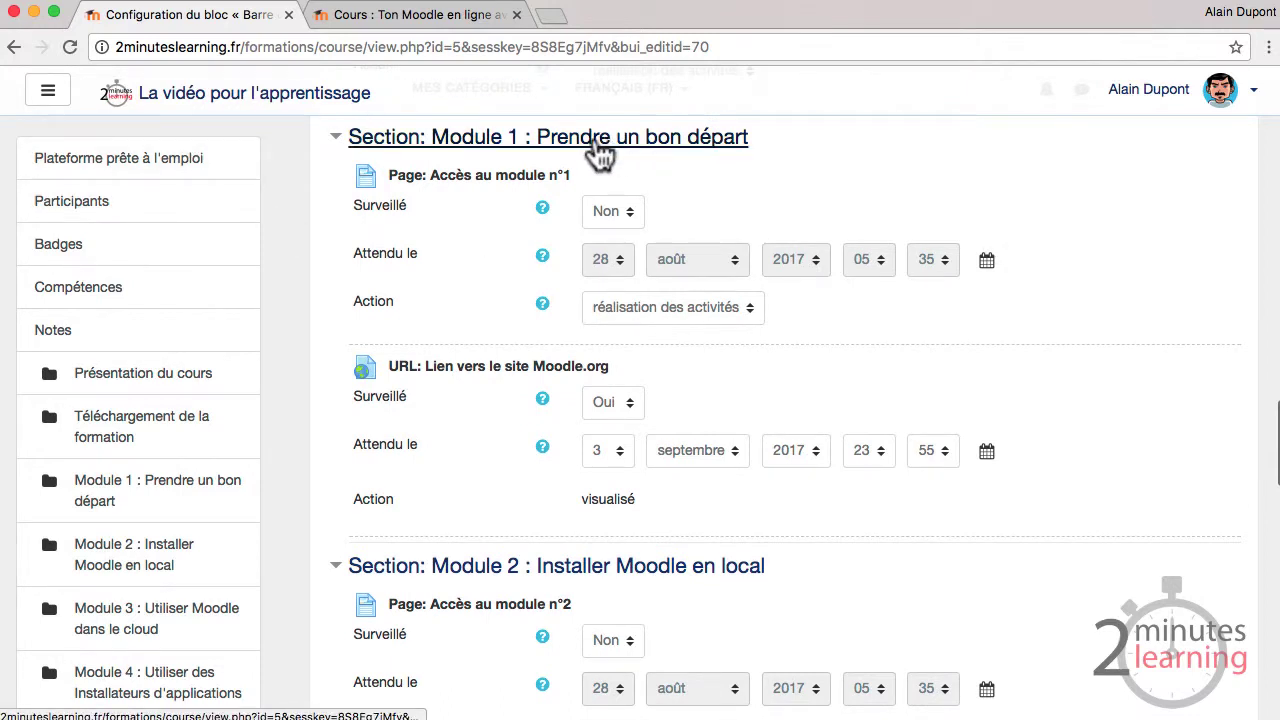
{"action": "left_click", "coordinate": [620, 212]}
{"action": "left_click", "coordinate": [604, 231]}
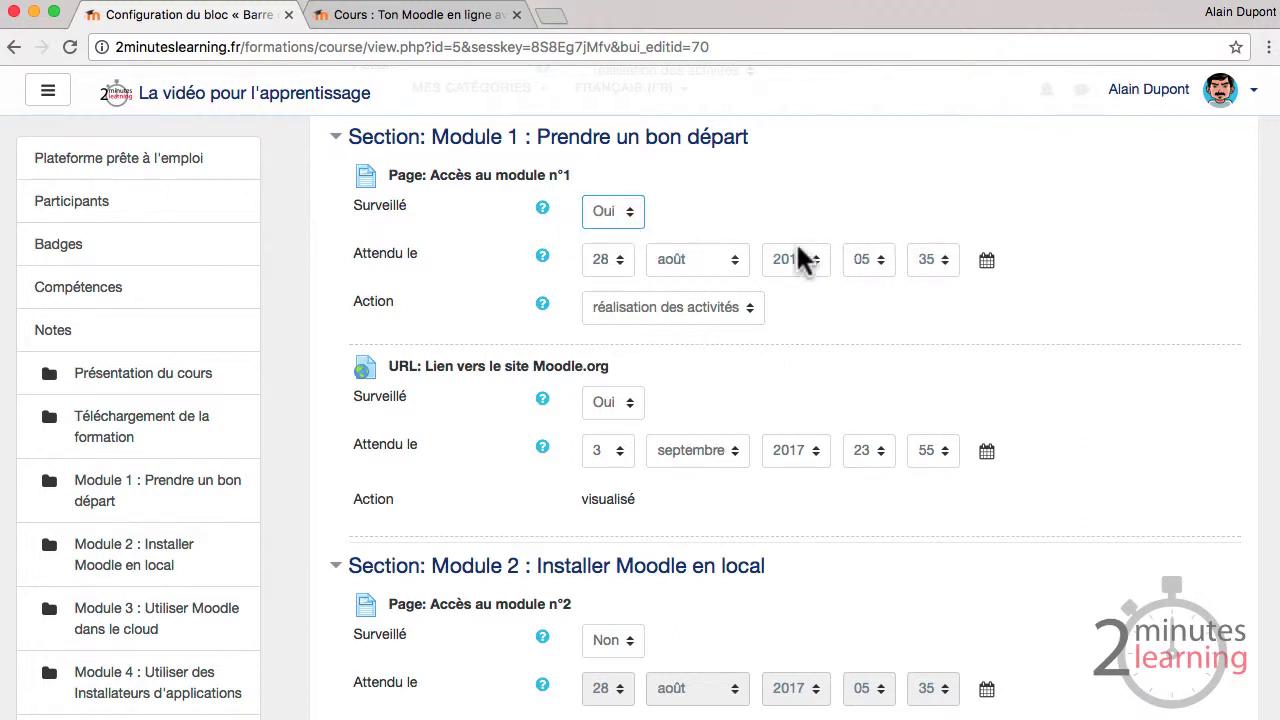
Step: Set Surveillé to Non for the URL "Lien vers le site Moodle.org"
{"action": "scroll", "coordinate": [617, 330], "scroll_direction": "down", "scroll_amount": 4}
{"action": "left_click", "coordinate": [612, 221]}
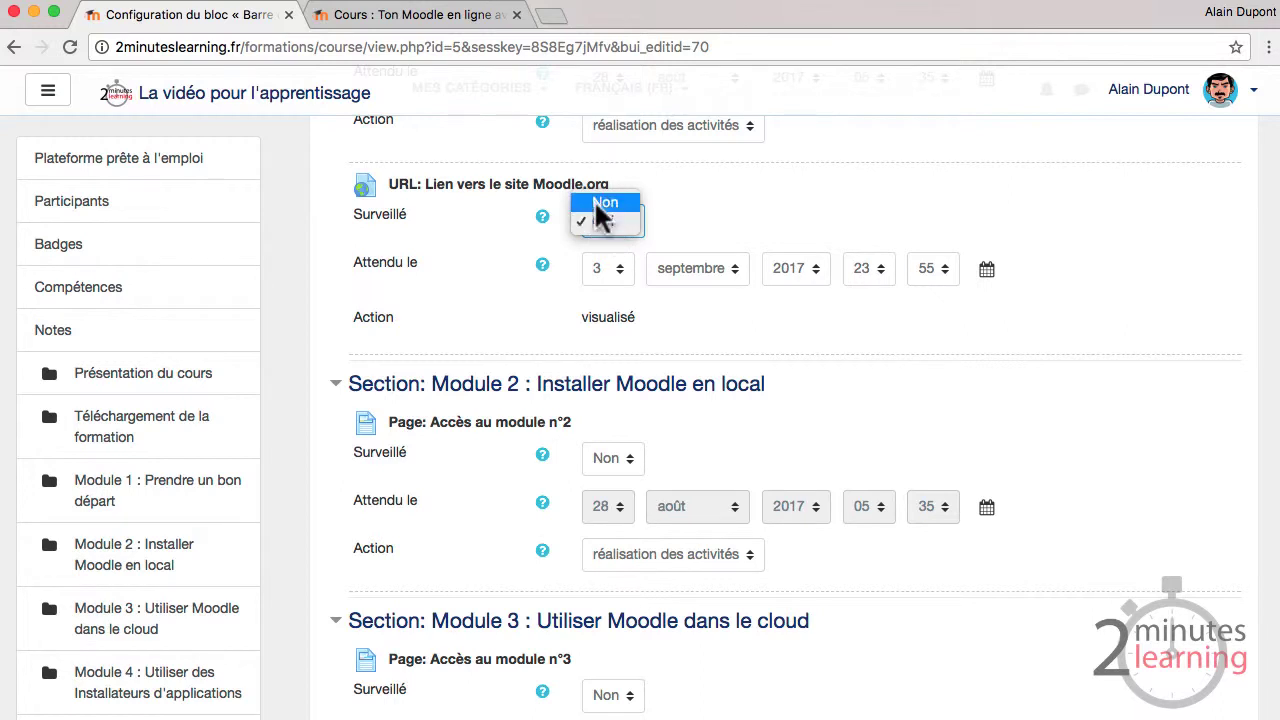
{"action": "left_click", "coordinate": [597, 202]}
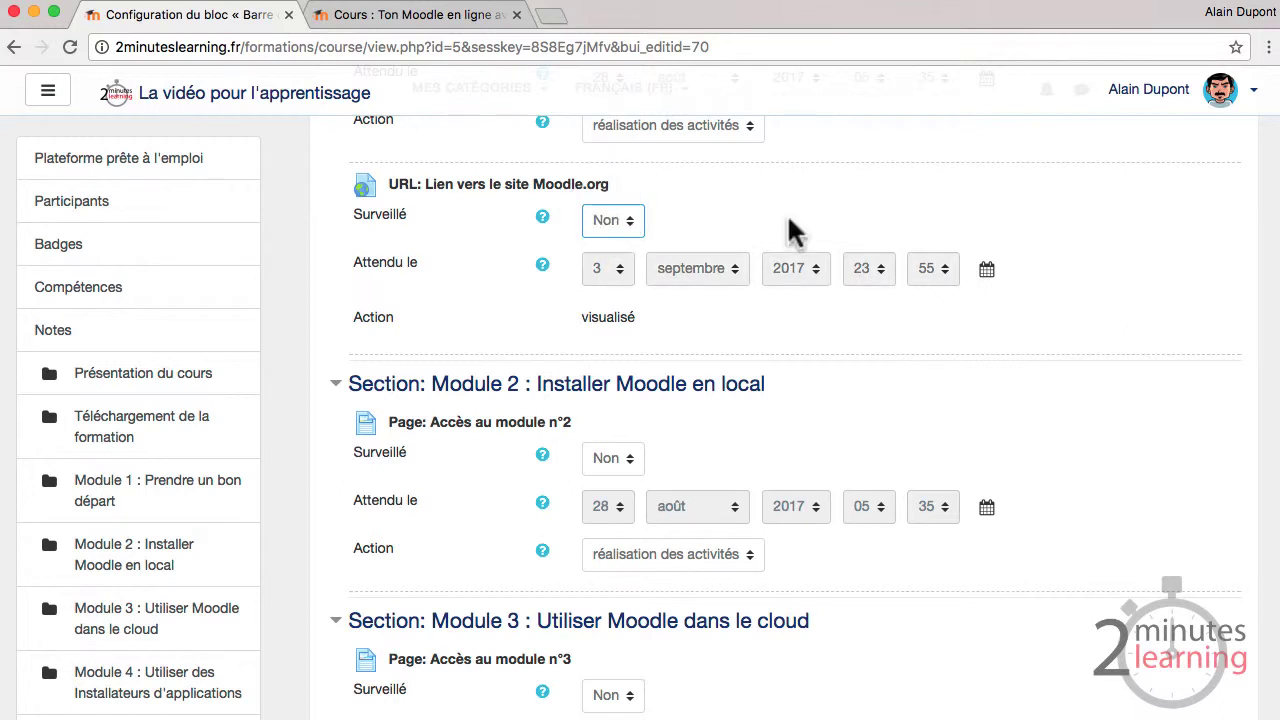
Step: Set Surveillé to Oui for the pages "Accès au module n°2" and "Accès au module n°3"
{"action": "scroll", "coordinate": [700, 240], "scroll_direction": "down", "scroll_amount": 5}
{"action": "left_click", "coordinate": [606, 248]}
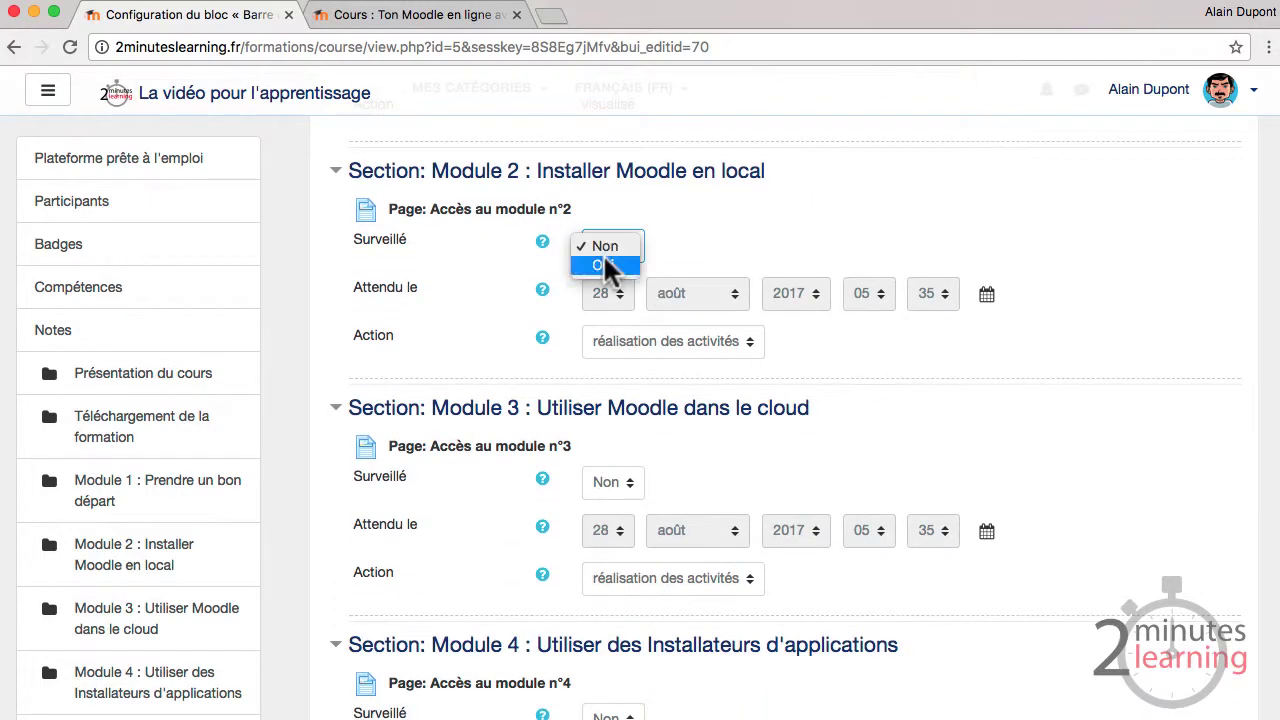
{"action": "left_click", "coordinate": [606, 262]}
{"action": "scroll", "coordinate": [676, 313], "scroll_direction": "down", "scroll_amount": 2}
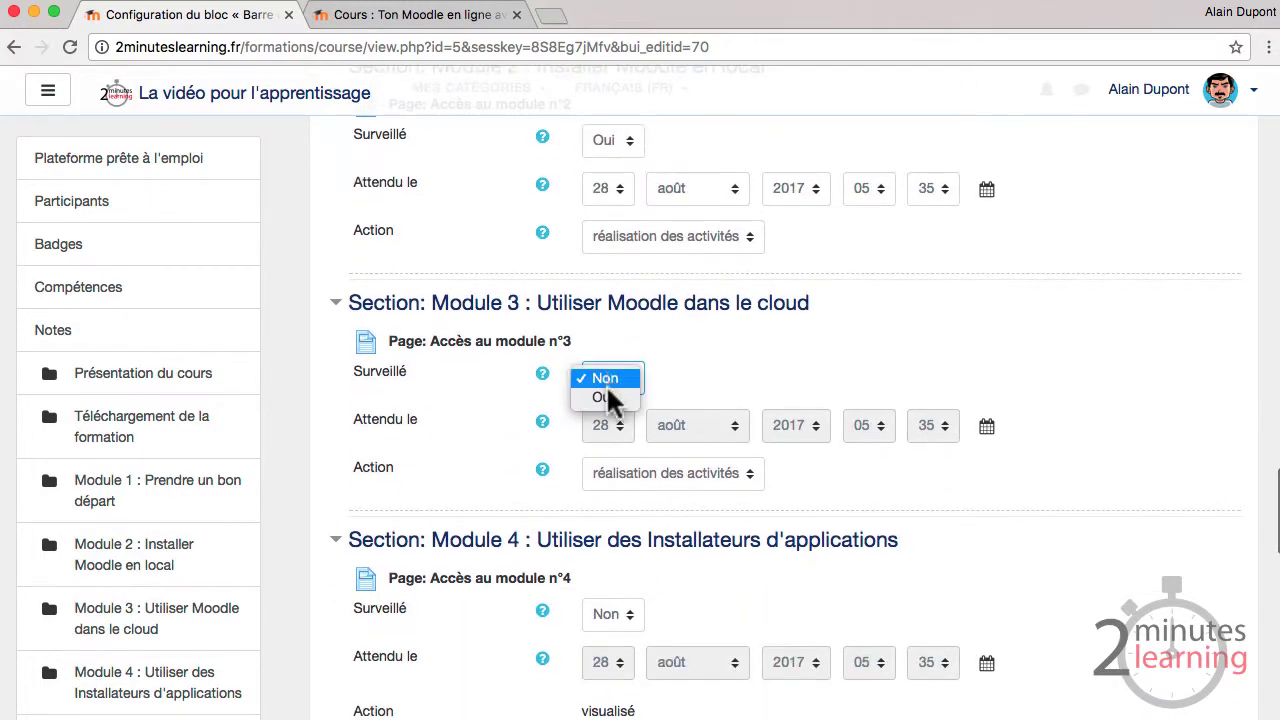
{"action": "left_click", "coordinate": [606, 397]}
Step: Set Surveillé to Oui for the access pages of modules n°4, n°5 and n°6
{"action": "scroll", "coordinate": [606, 400], "scroll_direction": "down", "scroll_amount": 3}
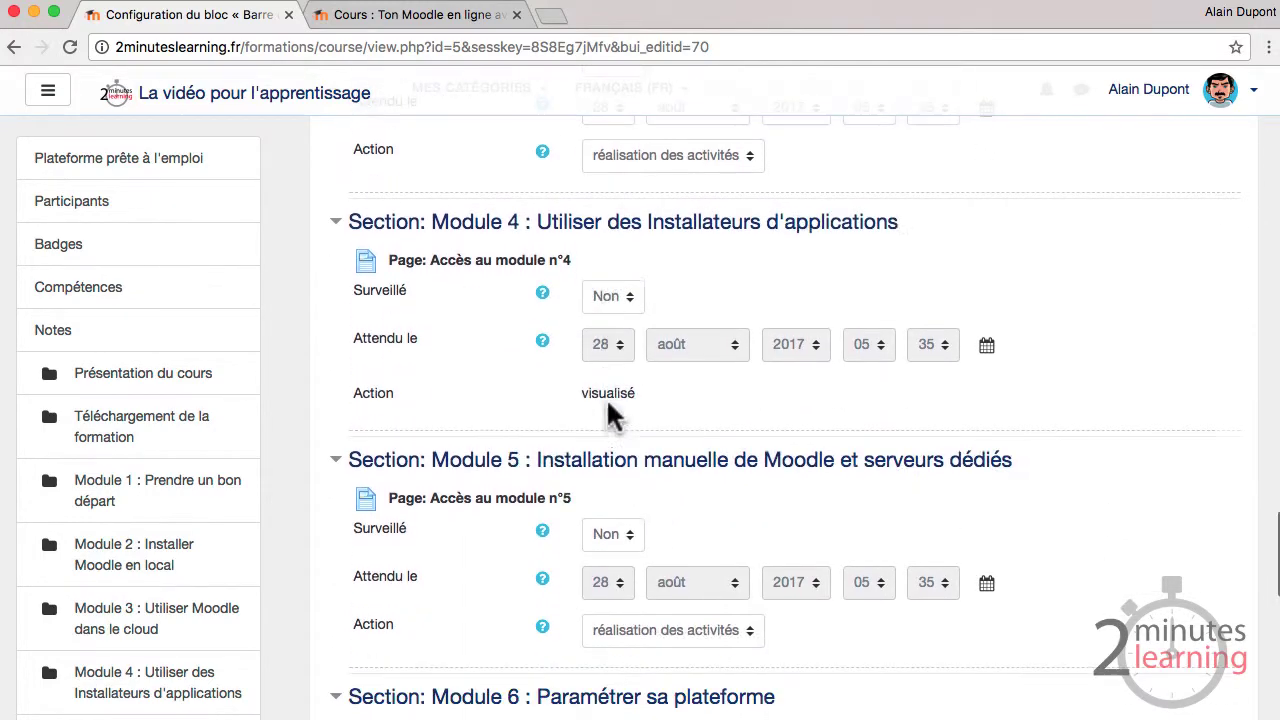
{"action": "left_click", "coordinate": [612, 296]}
{"action": "left_click", "coordinate": [608, 311]}
{"action": "scroll", "coordinate": [608, 311], "scroll_direction": "down", "scroll_amount": 3}
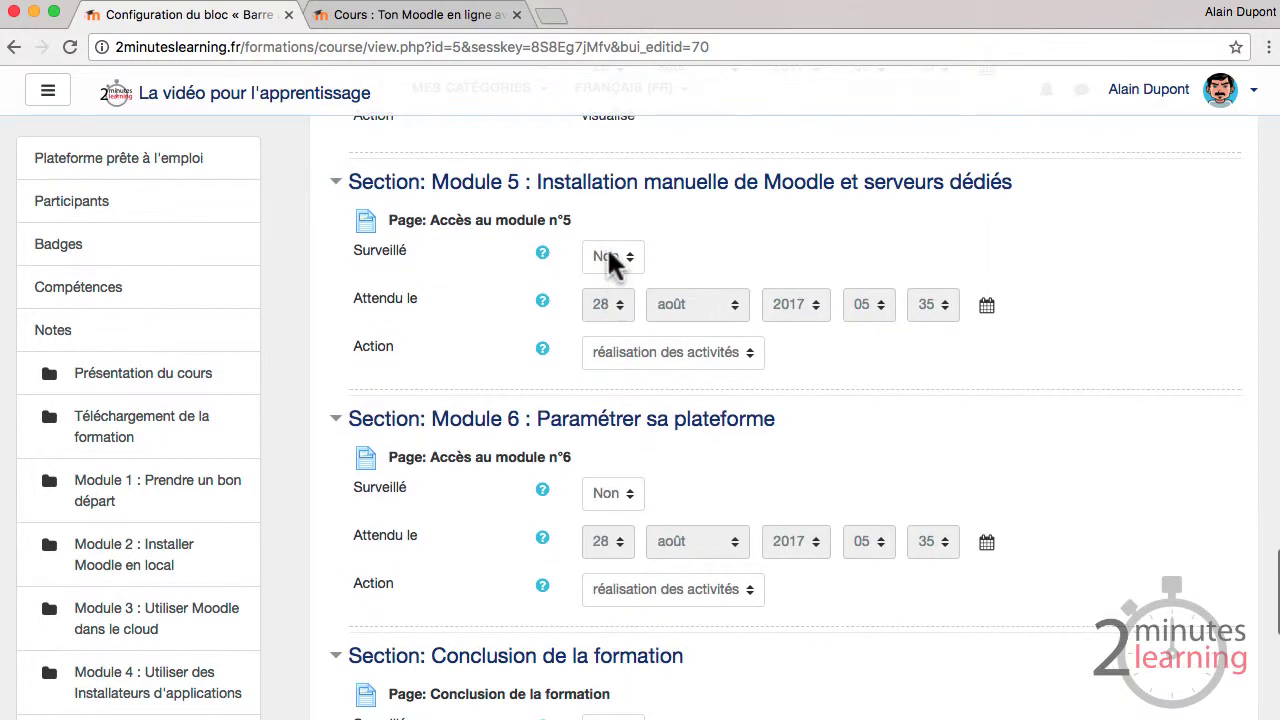
{"action": "left_click", "coordinate": [612, 258]}
{"action": "left_click", "coordinate": [608, 276]}
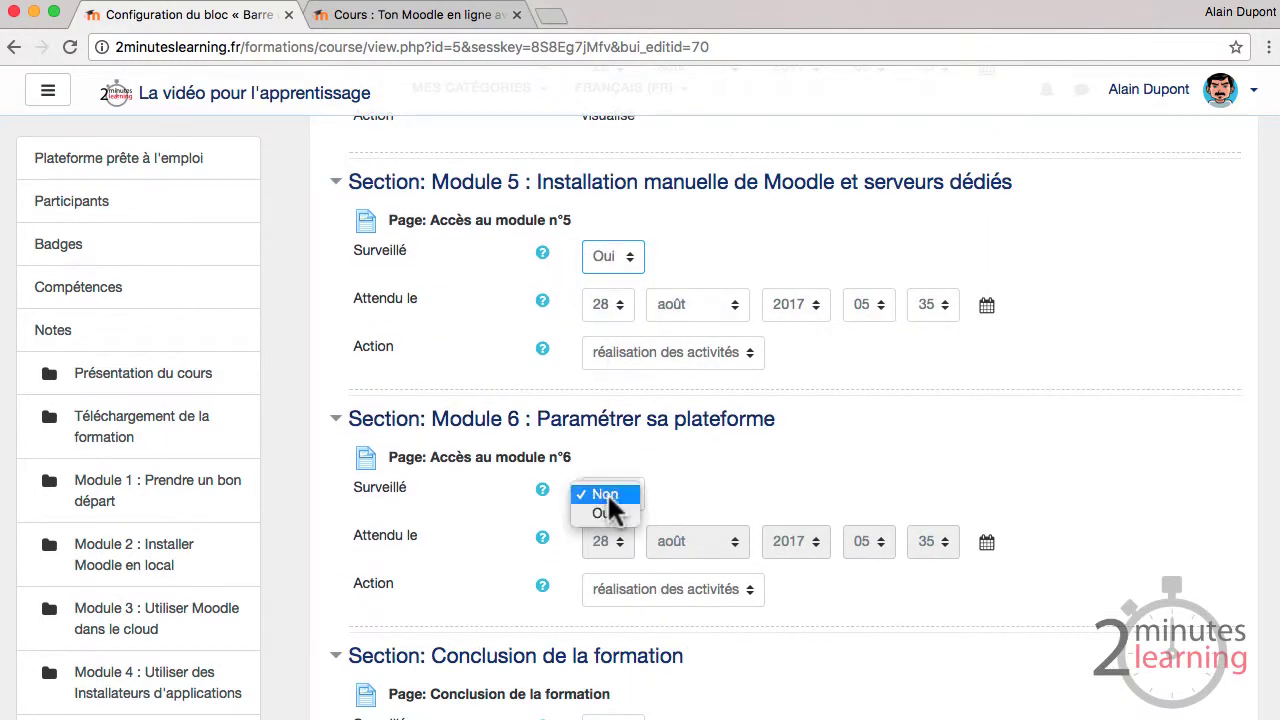
{"action": "left_click", "coordinate": [607, 514]}
Step: Set the year of the Attendu le date to 2040 for the page "Accès au module n°1"
{"action": "scroll", "coordinate": [837, 514], "scroll_direction": "up", "scroll_amount": 6}
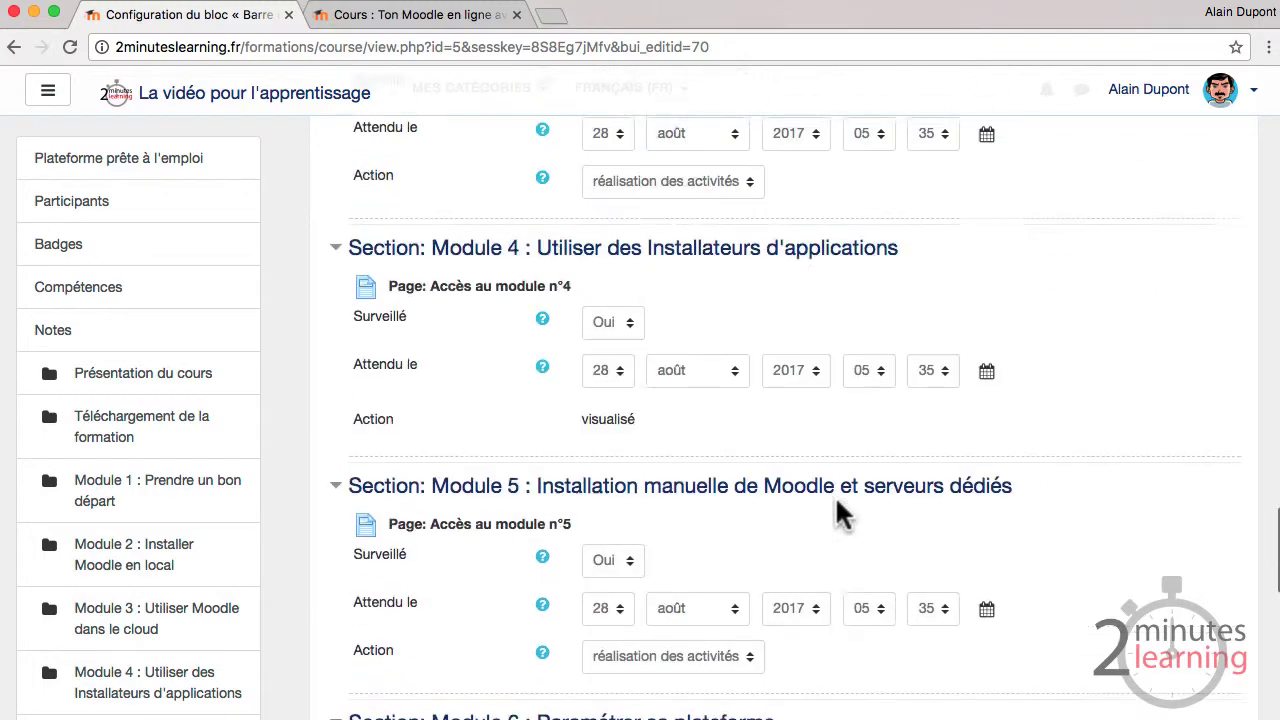
{"action": "scroll", "coordinate": [837, 514], "scroll_direction": "up", "scroll_amount": 10}
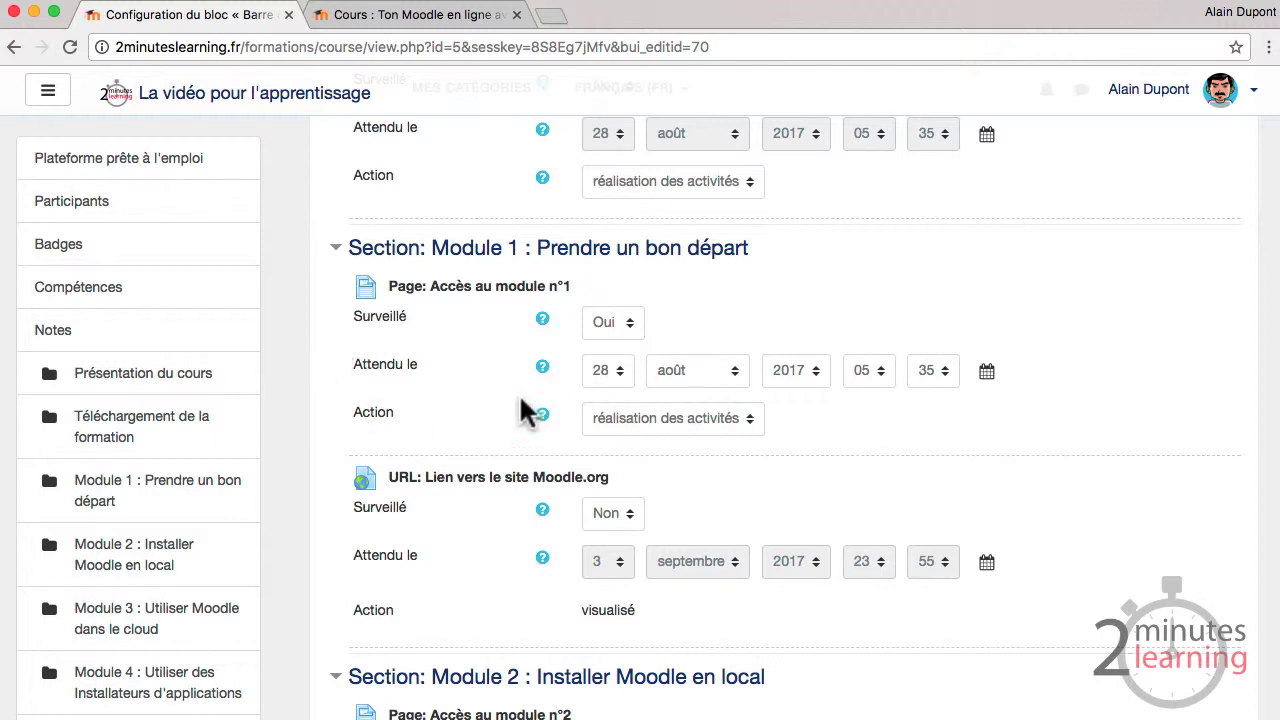
{"action": "left_click", "coordinate": [818, 365]}
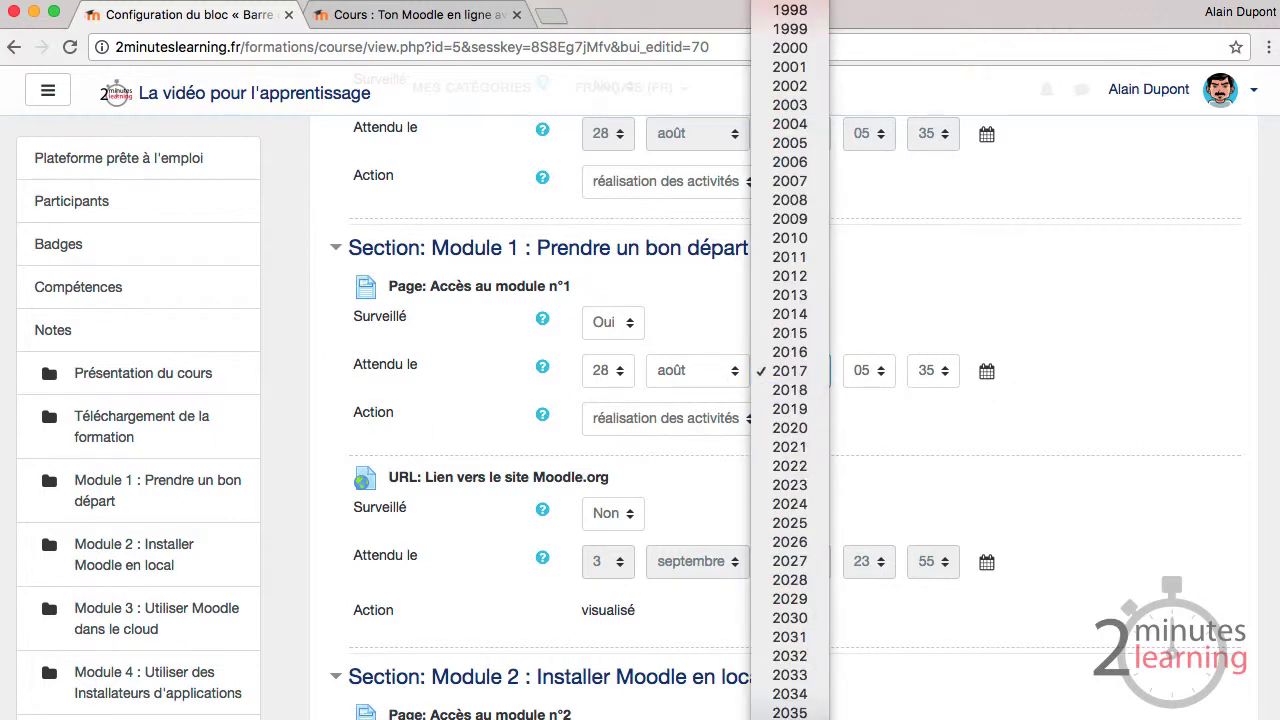
{"action": "left_click", "coordinate": [790, 714]}
{"action": "scroll", "coordinate": [583, 470], "scroll_direction": "down", "scroll_amount": 3}
{"action": "left_click", "coordinate": [498, 244]}
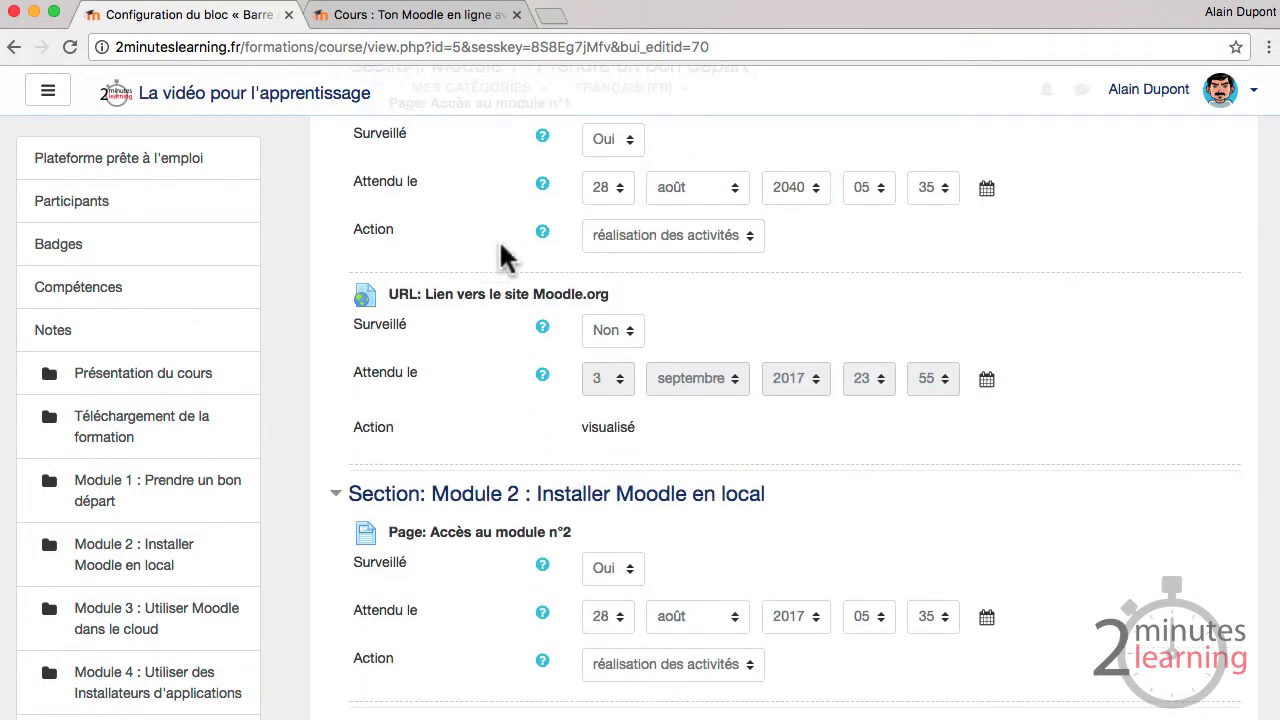
Step: Set the Attendu le year to 2040 for the pages "Accès au module n°2" and "Accès au module n°3"
{"action": "scroll", "coordinate": [560, 262], "scroll_direction": "down", "scroll_amount": 5}
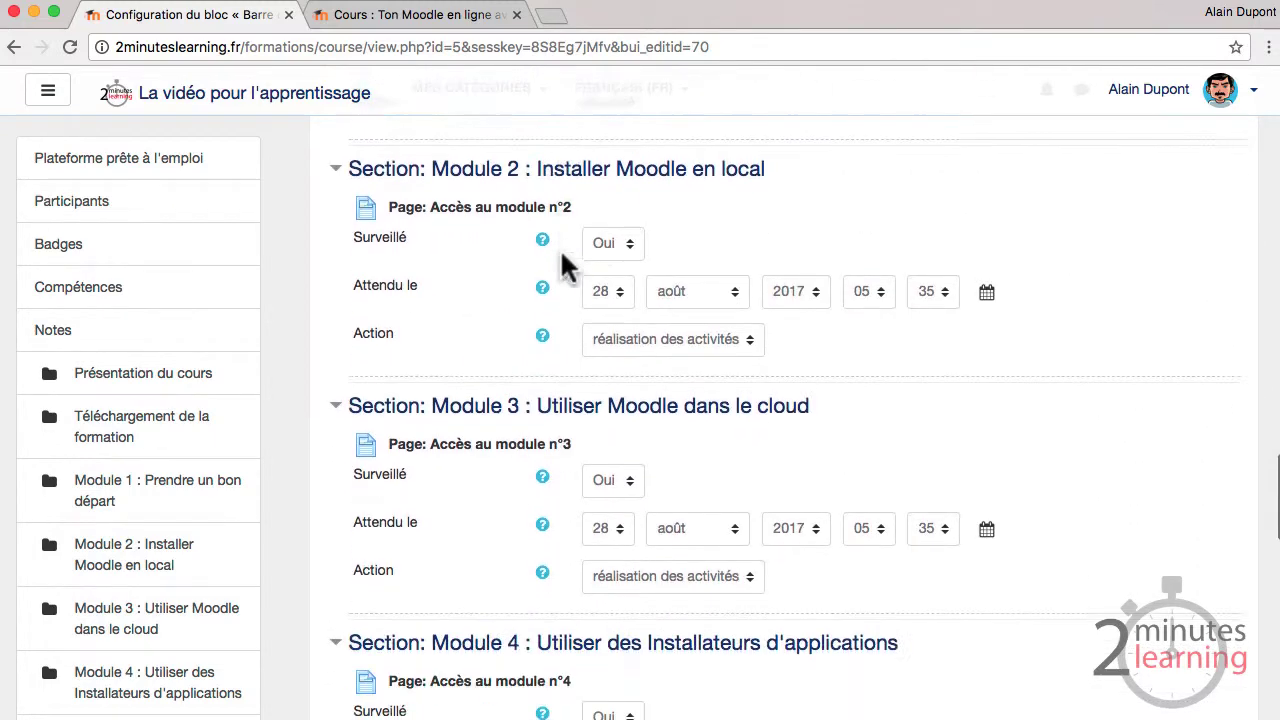
{"action": "left_click", "coordinate": [805, 295]}
{"action": "left_click", "coordinate": [800, 715]}
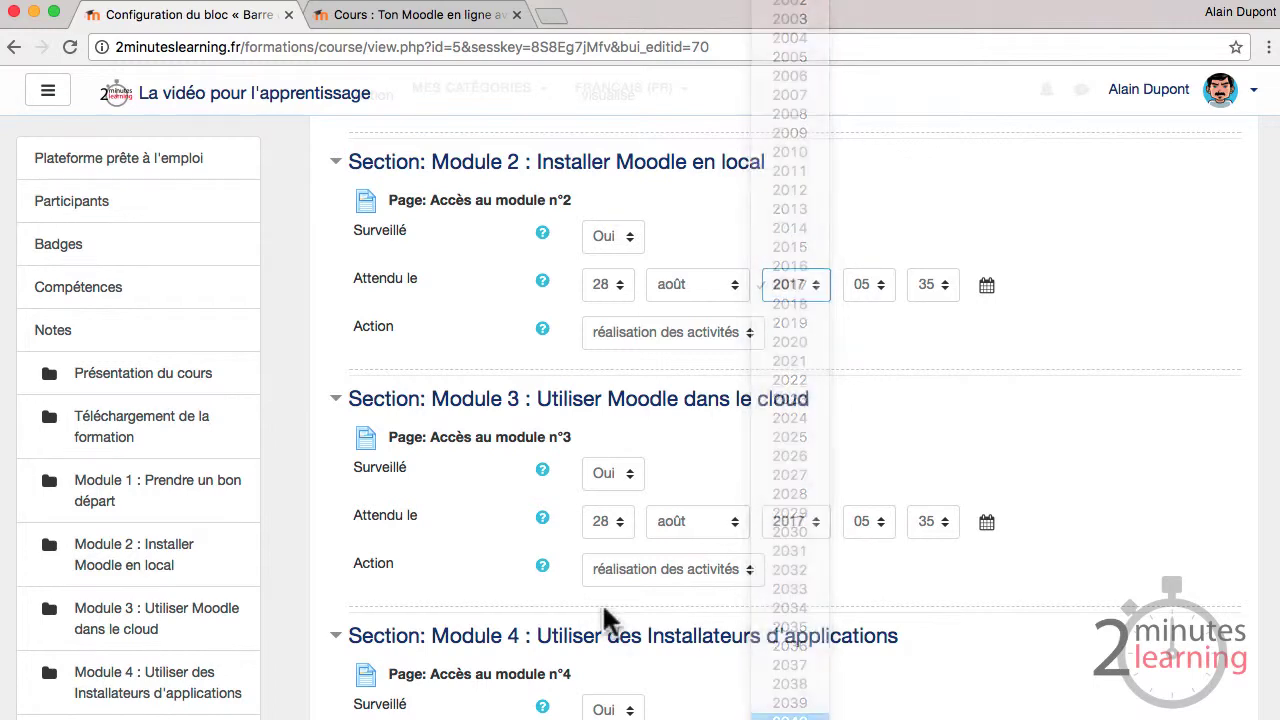
{"action": "scroll", "coordinate": [602, 602], "scroll_direction": "down", "scroll_amount": 5}
{"action": "left_click", "coordinate": [785, 222]}
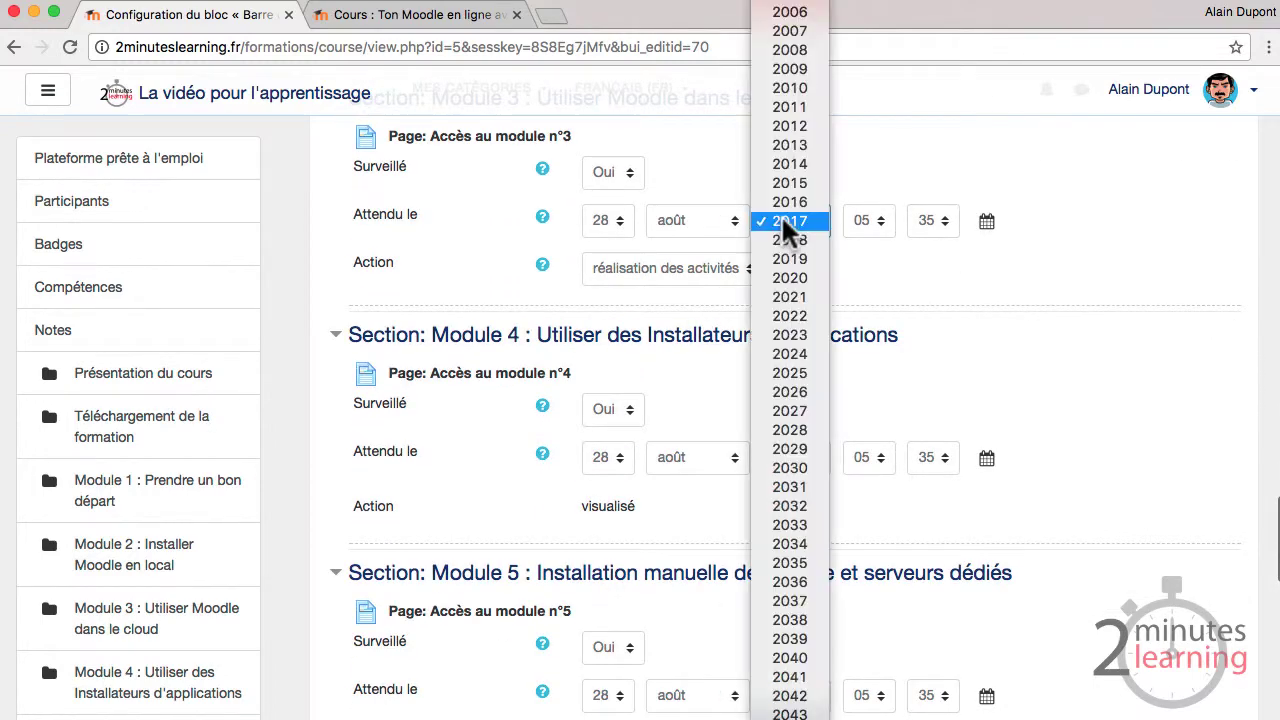
{"action": "left_click", "coordinate": [787, 660]}
Step: Set the Attendu le year to 2040 for the pages "Accès au module n°5" and "Accès au module n°6"
{"action": "scroll", "coordinate": [548, 340], "scroll_direction": "down", "scroll_amount": 5}
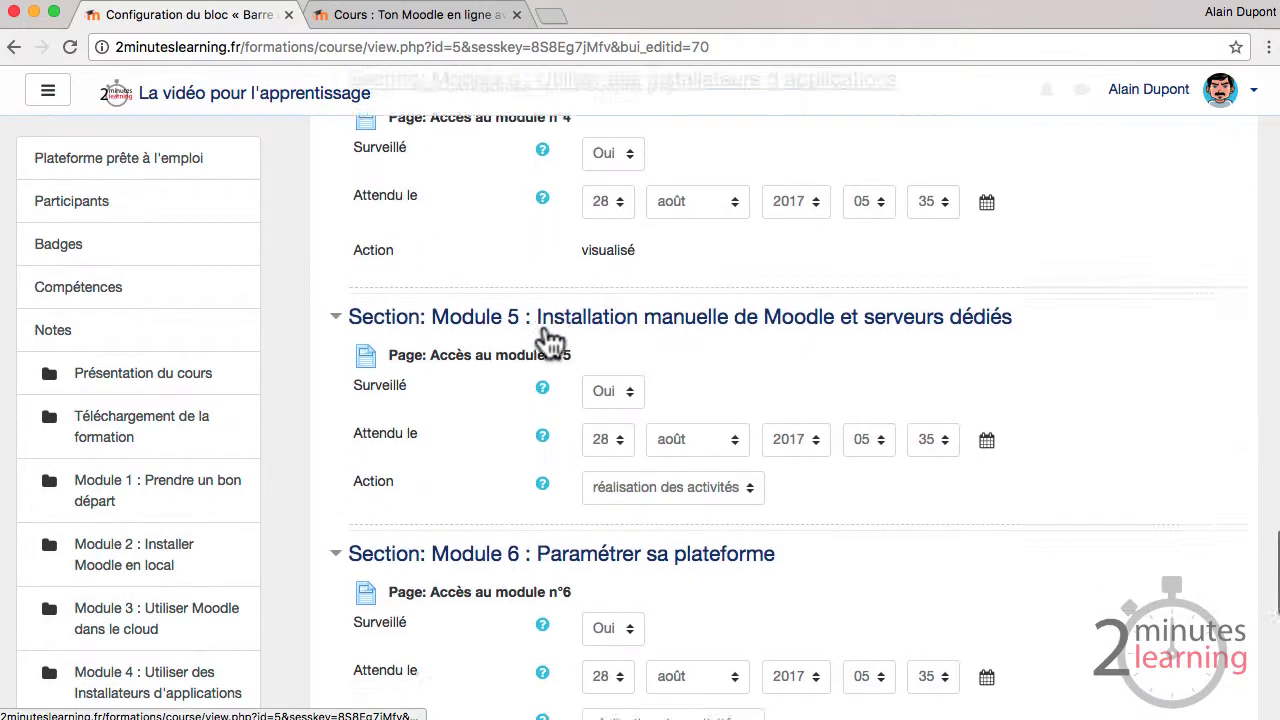
{"action": "left_click", "coordinate": [787, 346]}
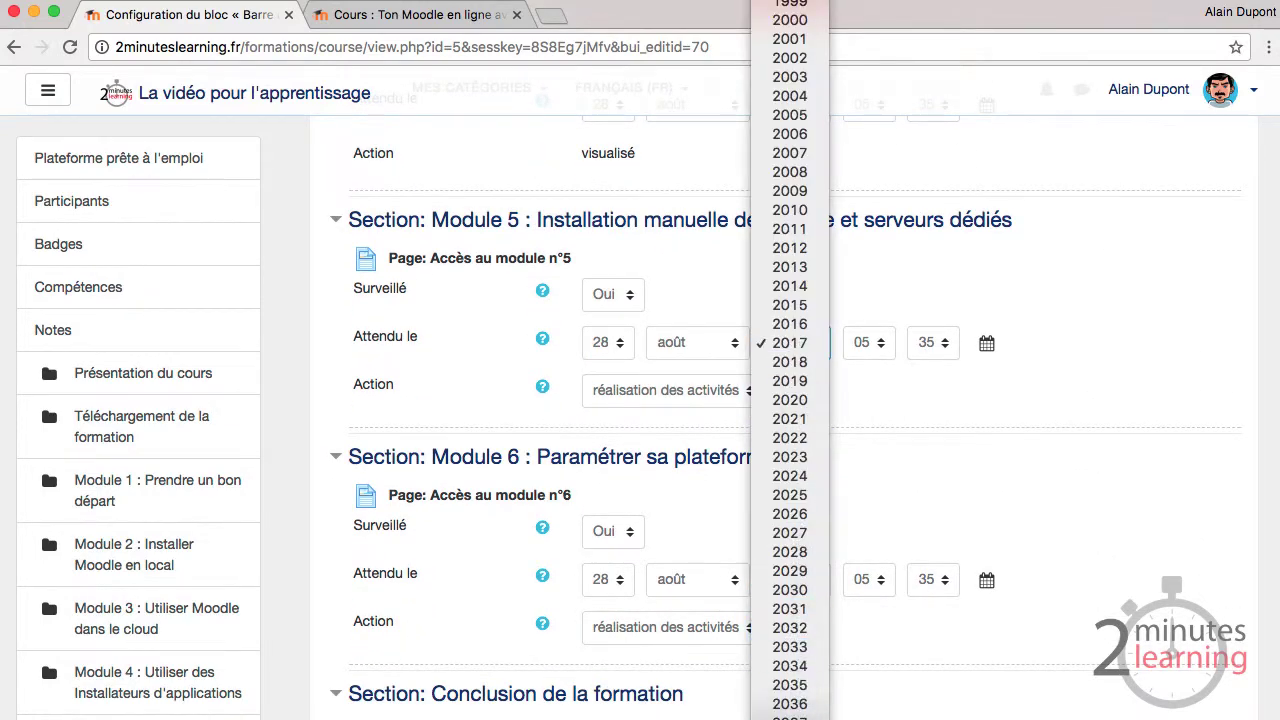
{"action": "left_click", "coordinate": [789, 700]}
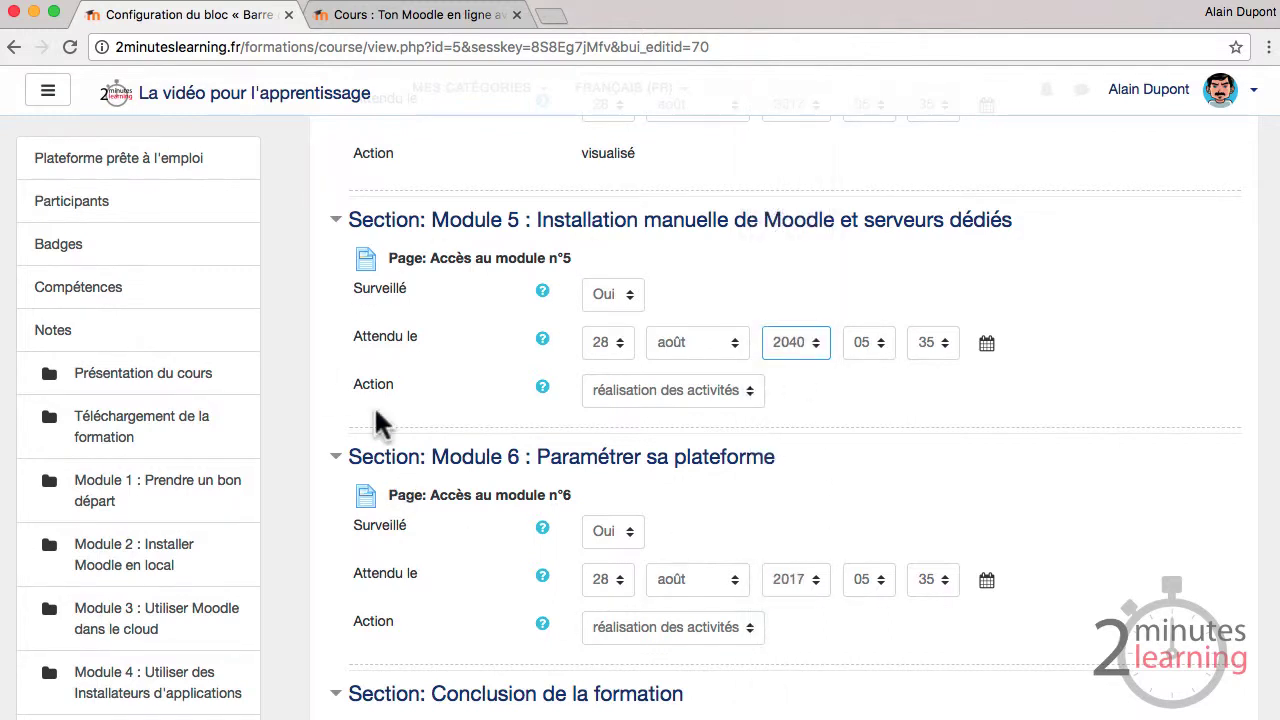
{"action": "scroll", "coordinate": [375, 406], "scroll_direction": "down", "scroll_amount": 3}
{"action": "scroll", "coordinate": [558, 430], "scroll_direction": "down", "scroll_amount": 1}
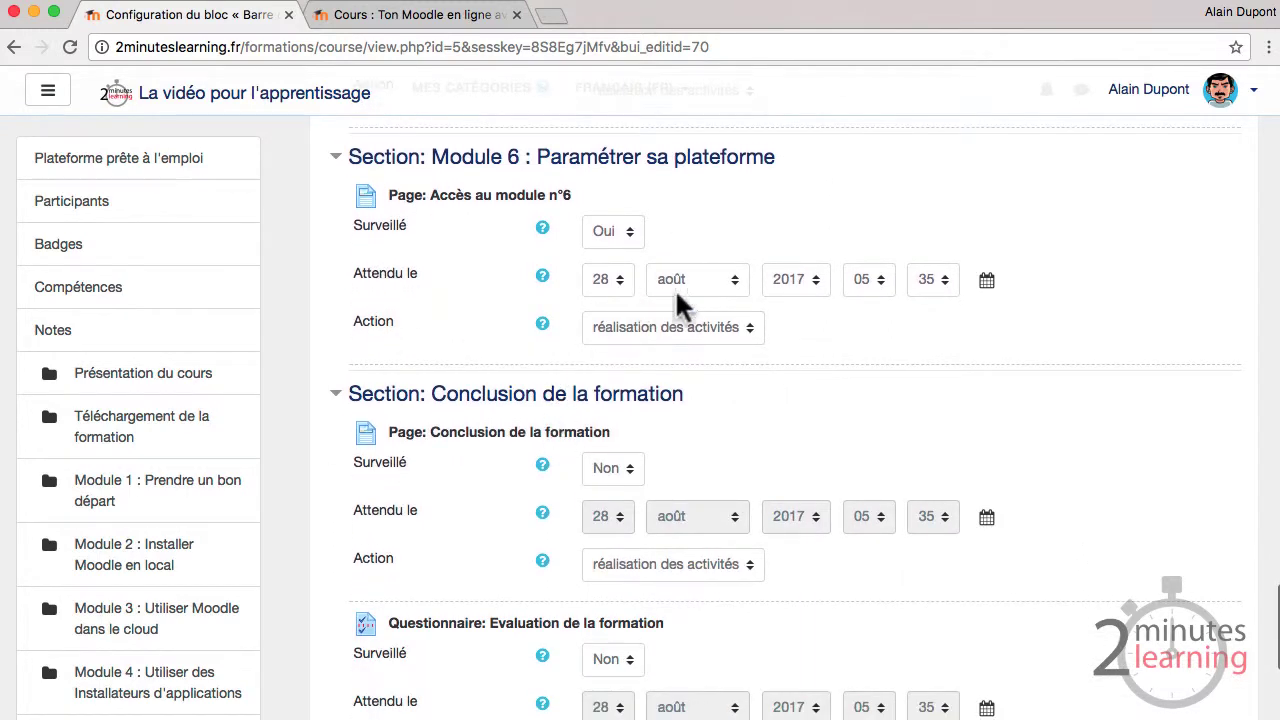
{"action": "left_click", "coordinate": [811, 278]}
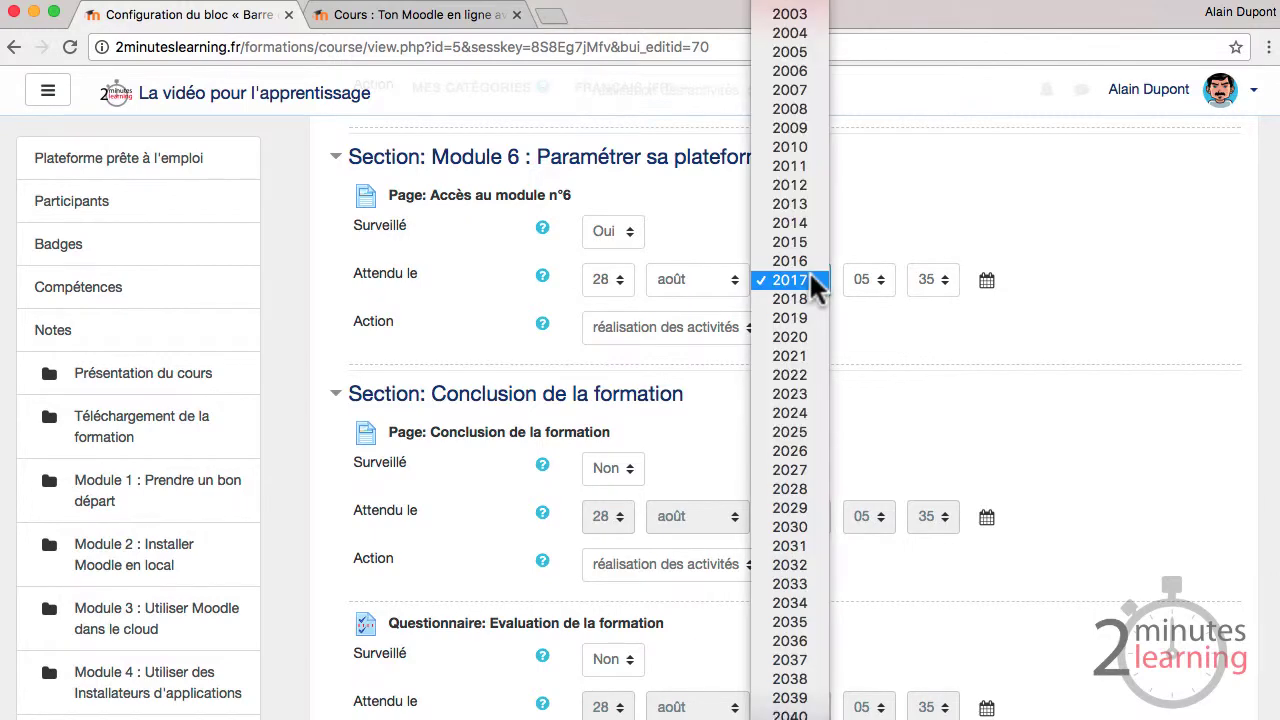
{"action": "left_click", "coordinate": [789, 714]}
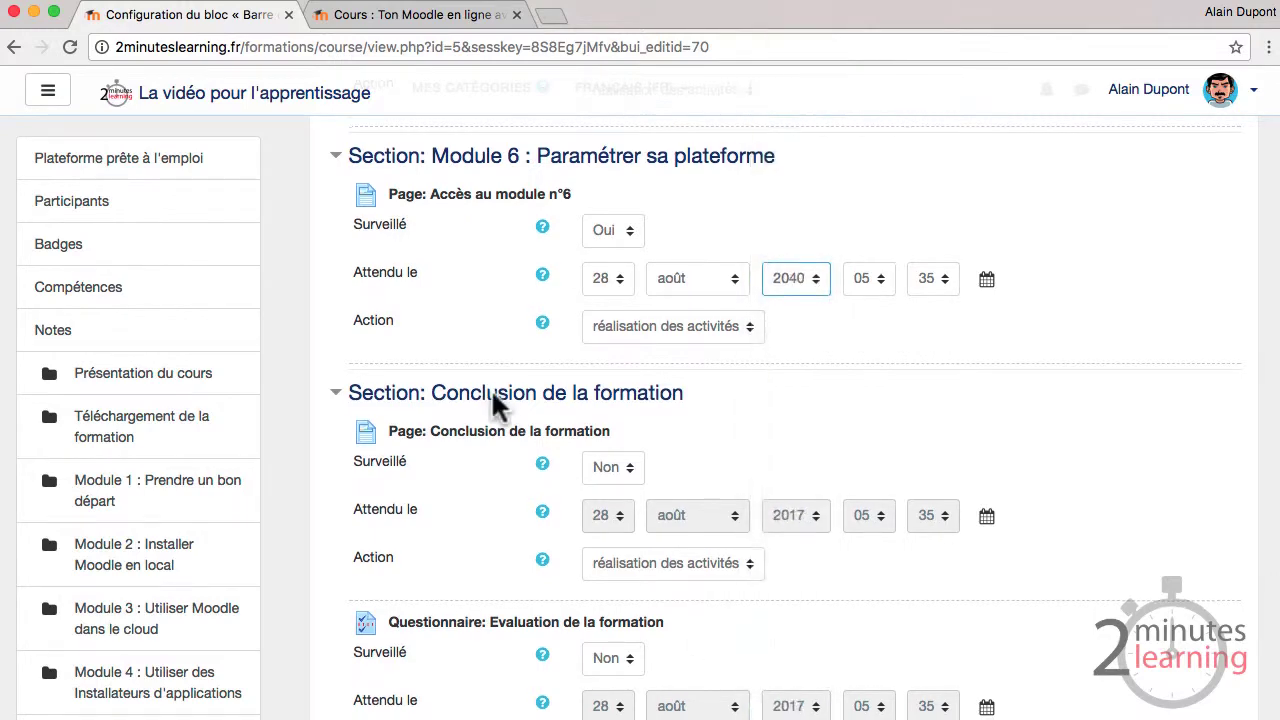
Step: For the questionnaire "Evaluation de la formation", set Surveillé to Oui and the Attendu le year to 2040
{"action": "scroll", "coordinate": [491, 388], "scroll_direction": "down", "scroll_amount": 2}
{"action": "scroll", "coordinate": [795, 287], "scroll_direction": "down", "scroll_amount": 2}
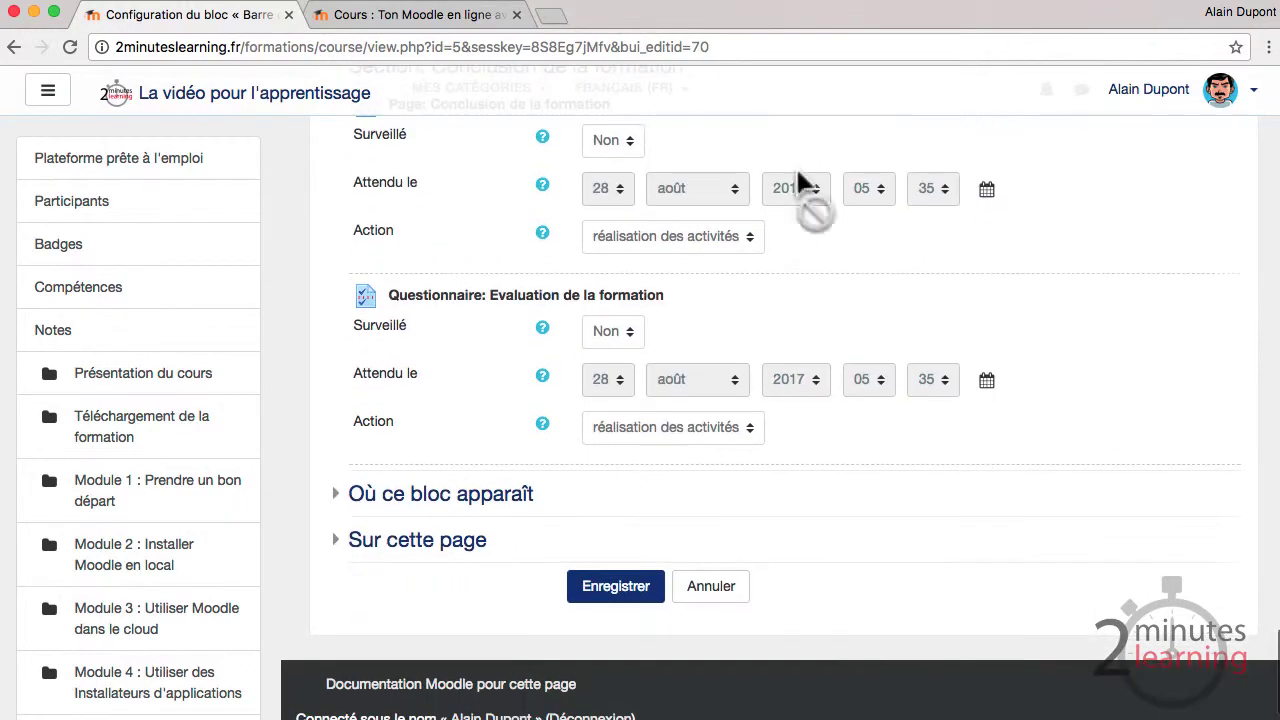
{"action": "left_click", "coordinate": [598, 336]}
{"action": "left_click", "coordinate": [598, 350]}
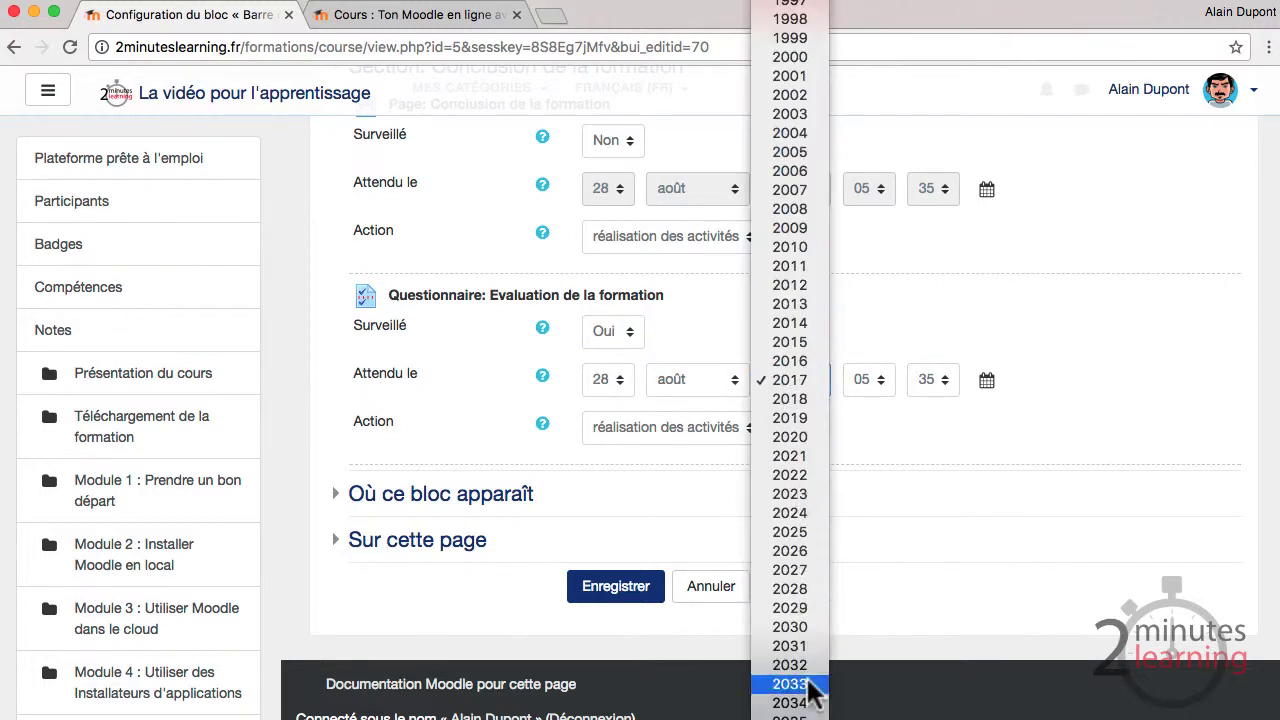
{"action": "scroll", "coordinate": [808, 692], "scroll_direction": "down", "scroll_amount": 2}
{"action": "left_click", "coordinate": [792, 719]}
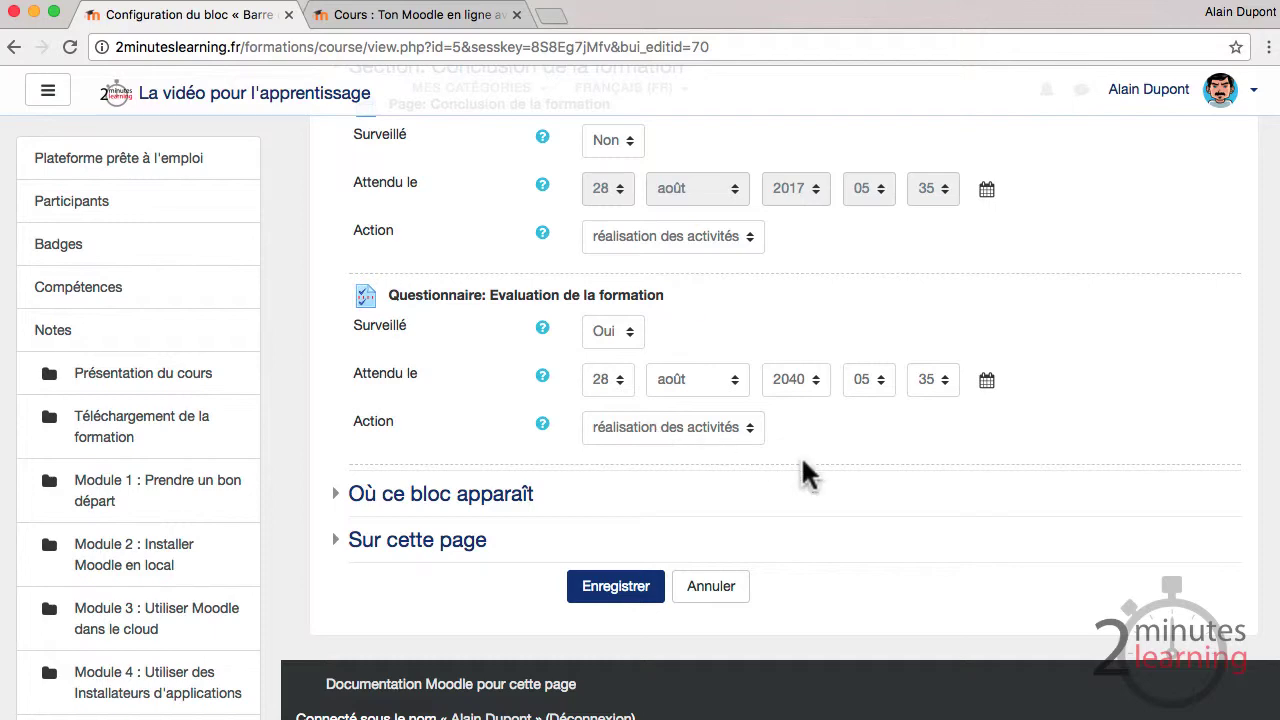
Step: Set the Action to visualisé for the pages "Conclusion de la formation", "Accès au module n°6" and "Accès au module n°5"
{"action": "scroll", "coordinate": [805, 465], "scroll_direction": "up", "scroll_amount": 5}
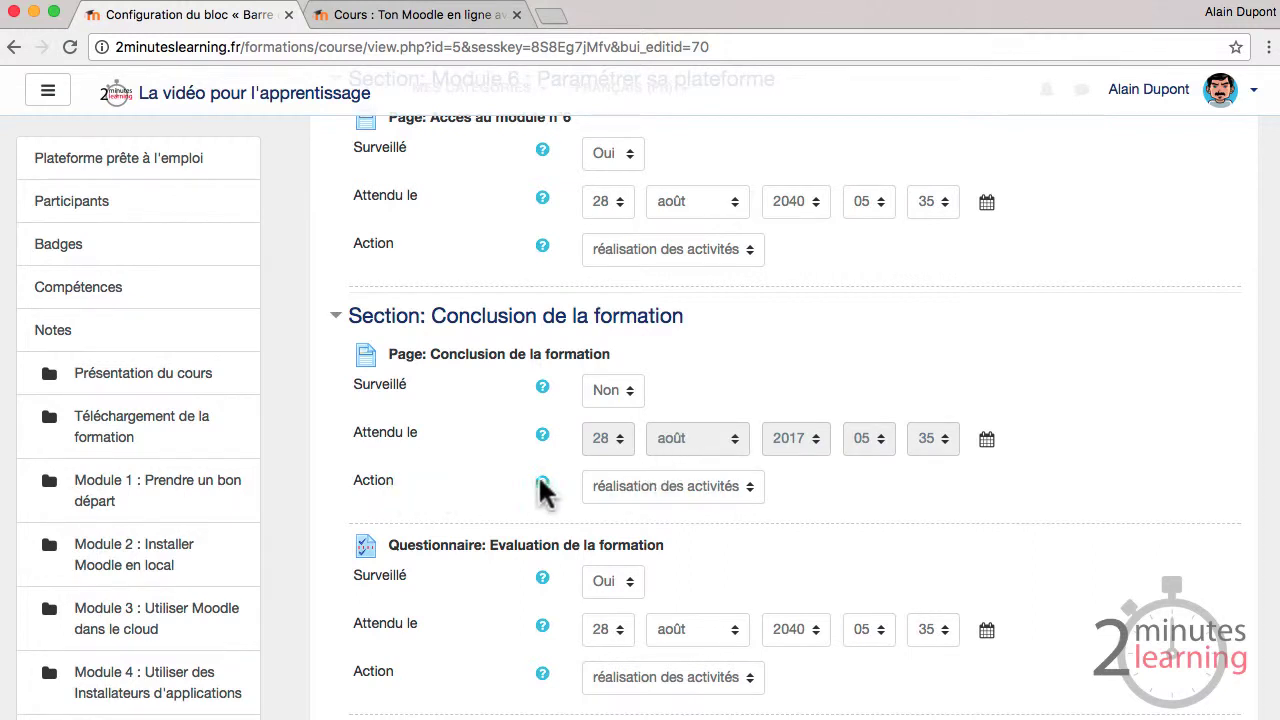
{"action": "left_click", "coordinate": [629, 486]}
{"action": "left_click", "coordinate": [623, 469]}
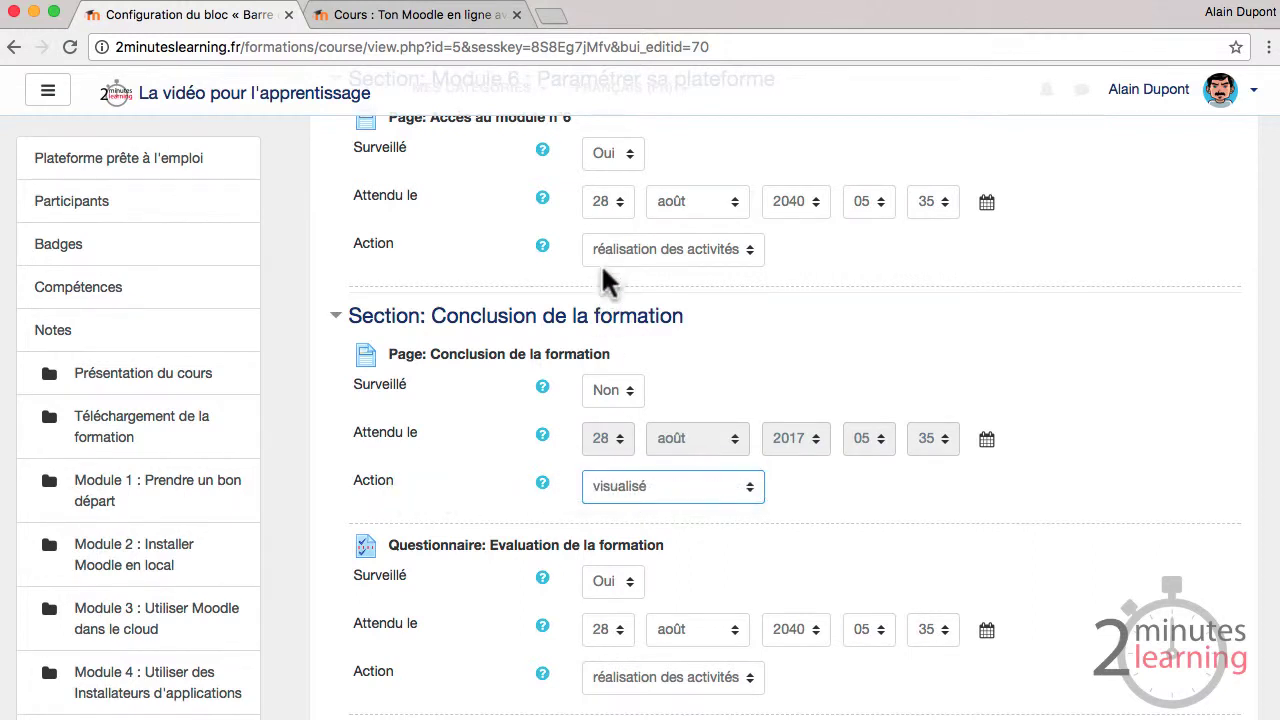
{"action": "left_click", "coordinate": [607, 252]}
{"action": "left_click", "coordinate": [606, 229]}
{"action": "scroll", "coordinate": [605, 220], "scroll_direction": "up", "scroll_amount": 3}
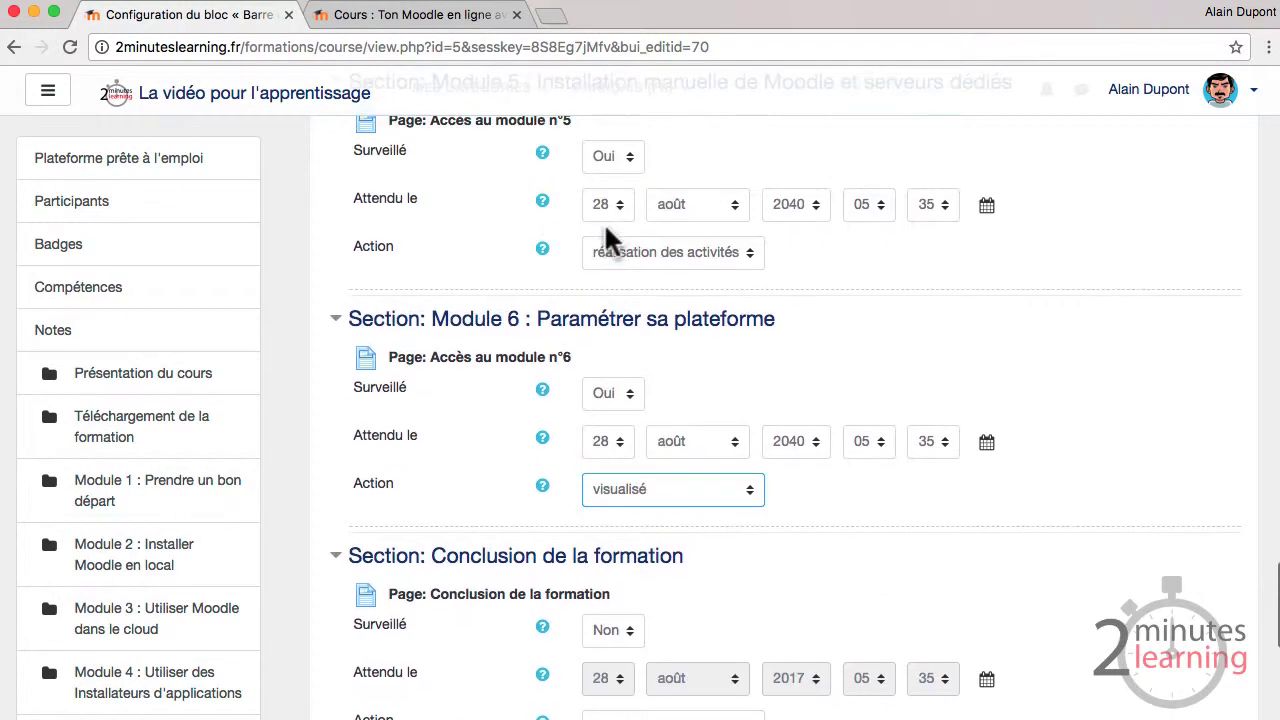
{"action": "left_click", "coordinate": [636, 254]}
{"action": "left_click", "coordinate": [622, 233]}
{"action": "scroll", "coordinate": [622, 240], "scroll_direction": "up", "scroll_amount": 3}
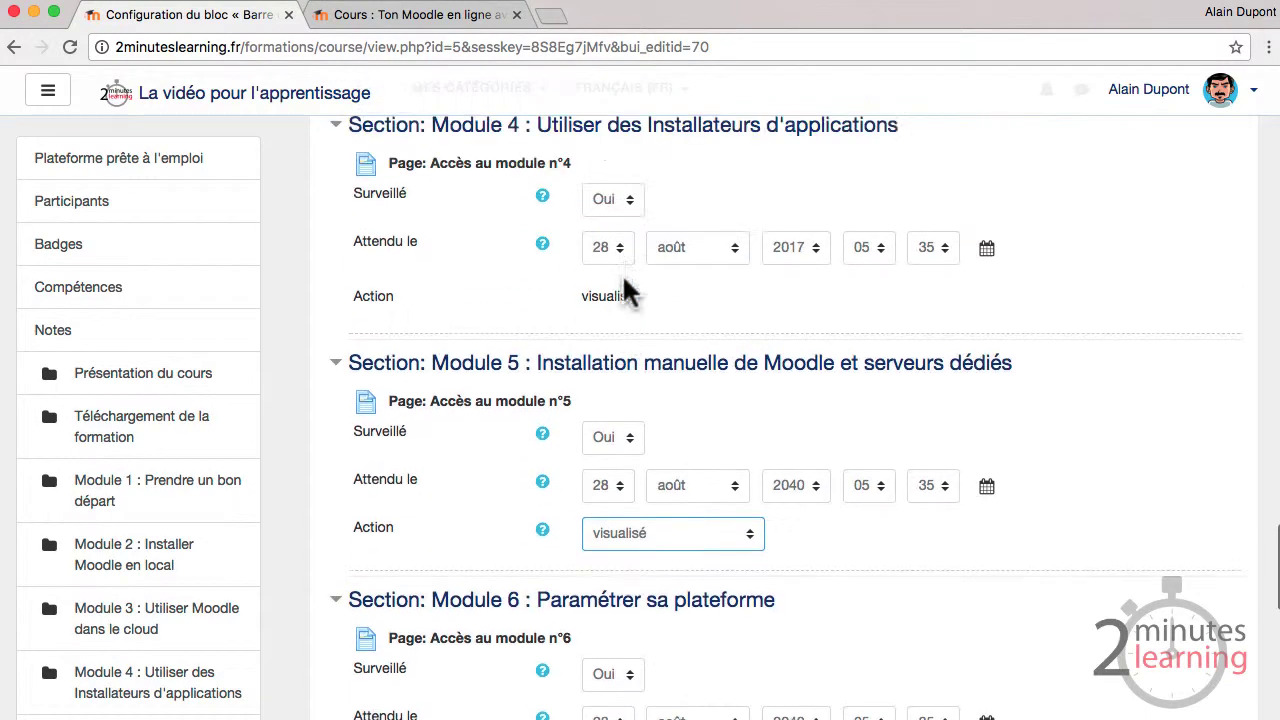
Step: Review the monitored activities' settings from Module 1 to the conclusion section and save the progress bar block configuration
{"action": "scroll", "coordinate": [623, 296], "scroll_direction": "up", "scroll_amount": 2}
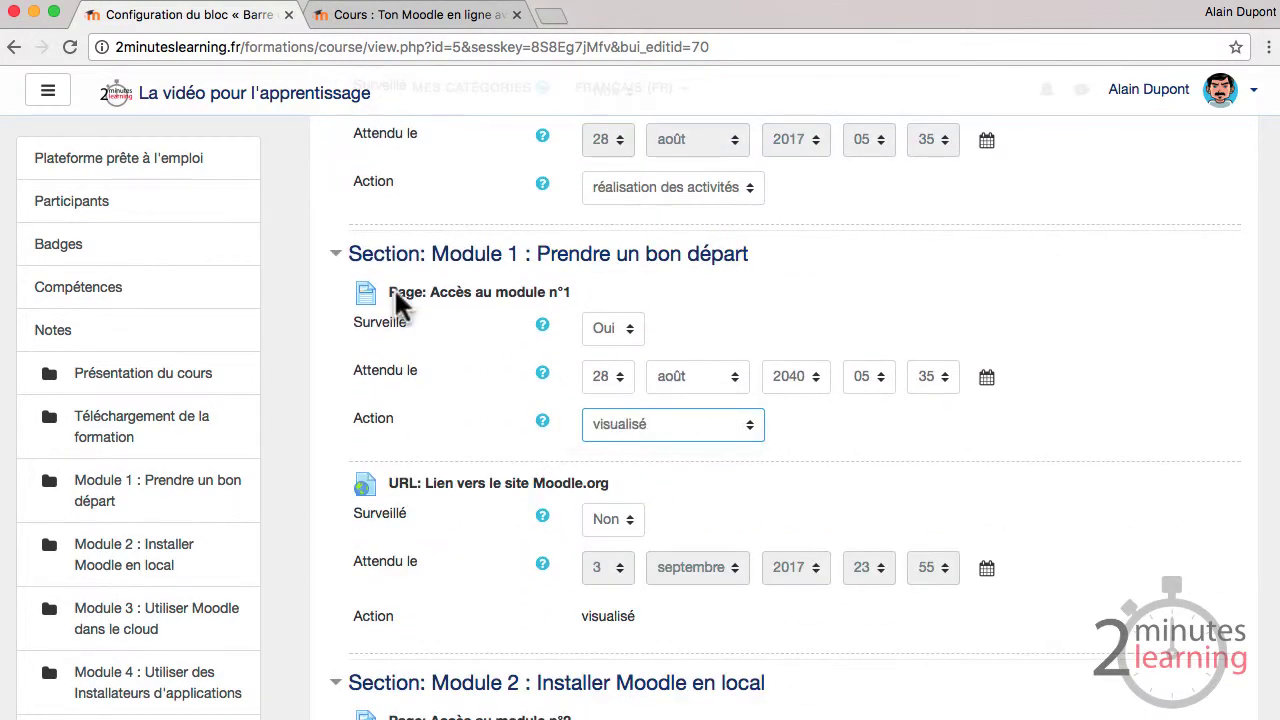
{"action": "scroll", "coordinate": [398, 300], "scroll_direction": "down", "scroll_amount": 15}
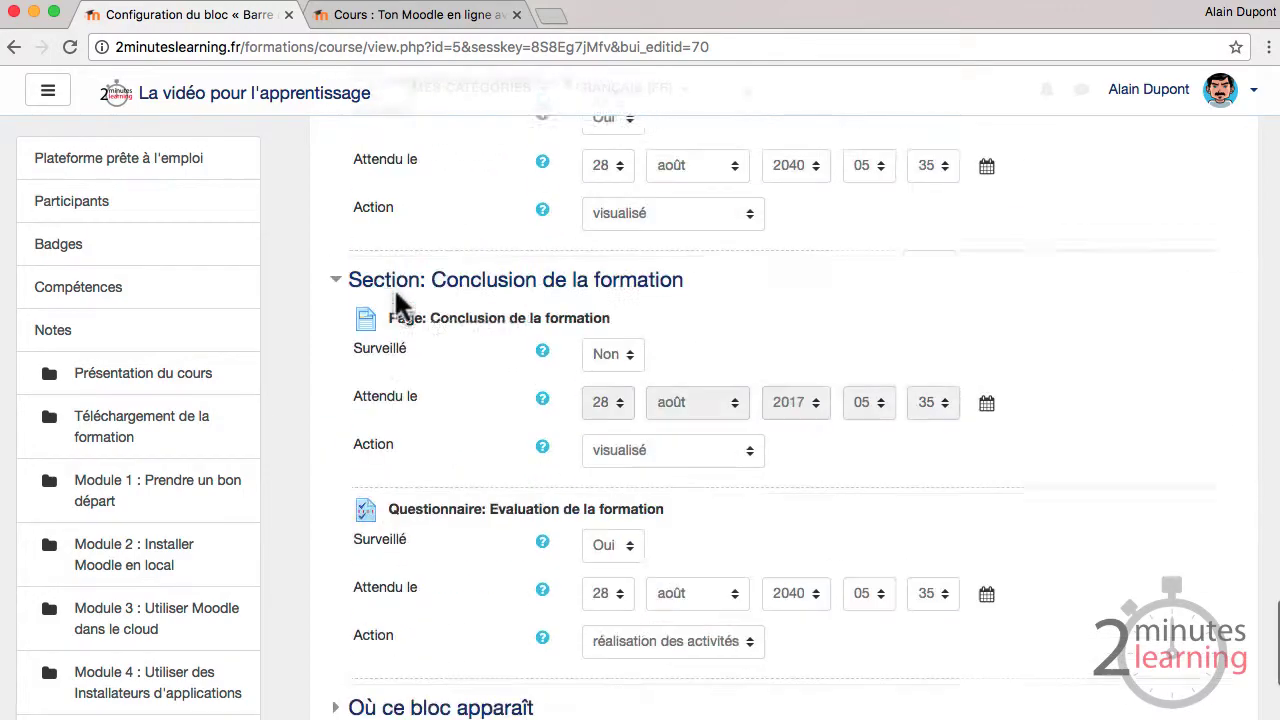
{"action": "left_click", "coordinate": [593, 535]}
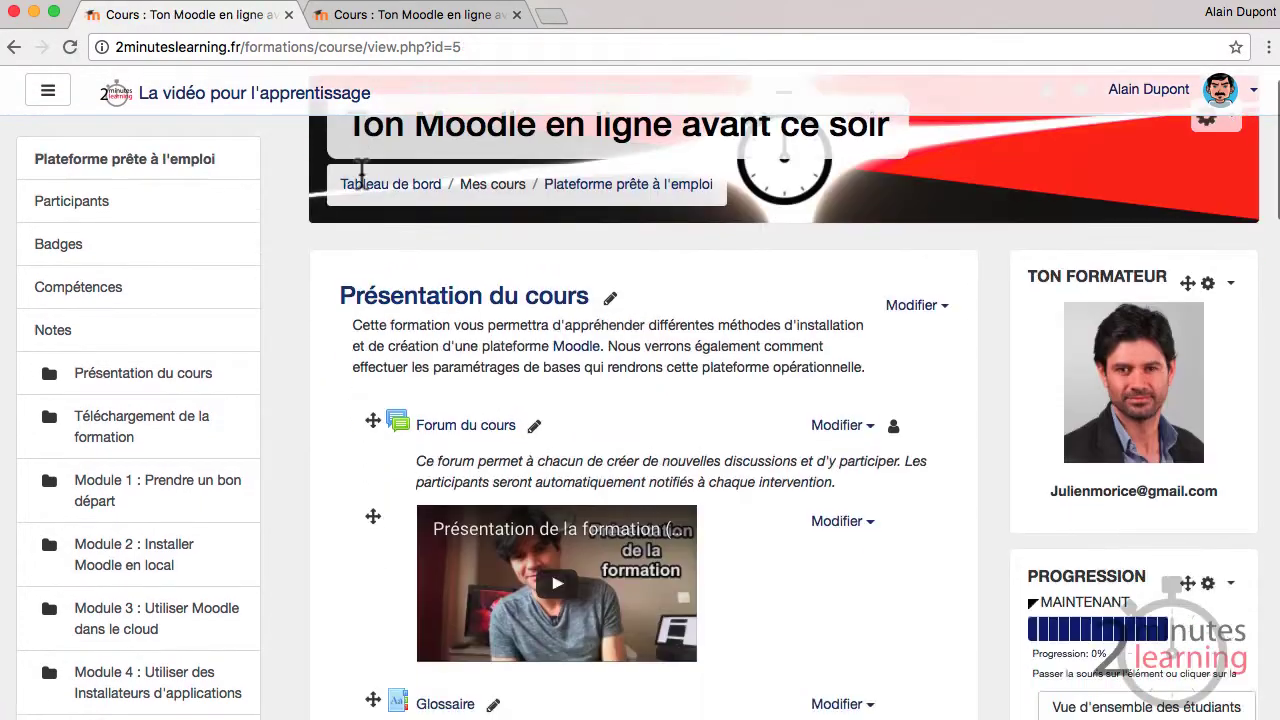
Step: Inspect the individual activity segments of the MA PROGRESSION block on the course page
{"action": "scroll", "coordinate": [360, 200], "scroll_direction": "down", "scroll_amount": 5}
{"action": "scroll", "coordinate": [363, 175], "scroll_direction": "down", "scroll_amount": 2}
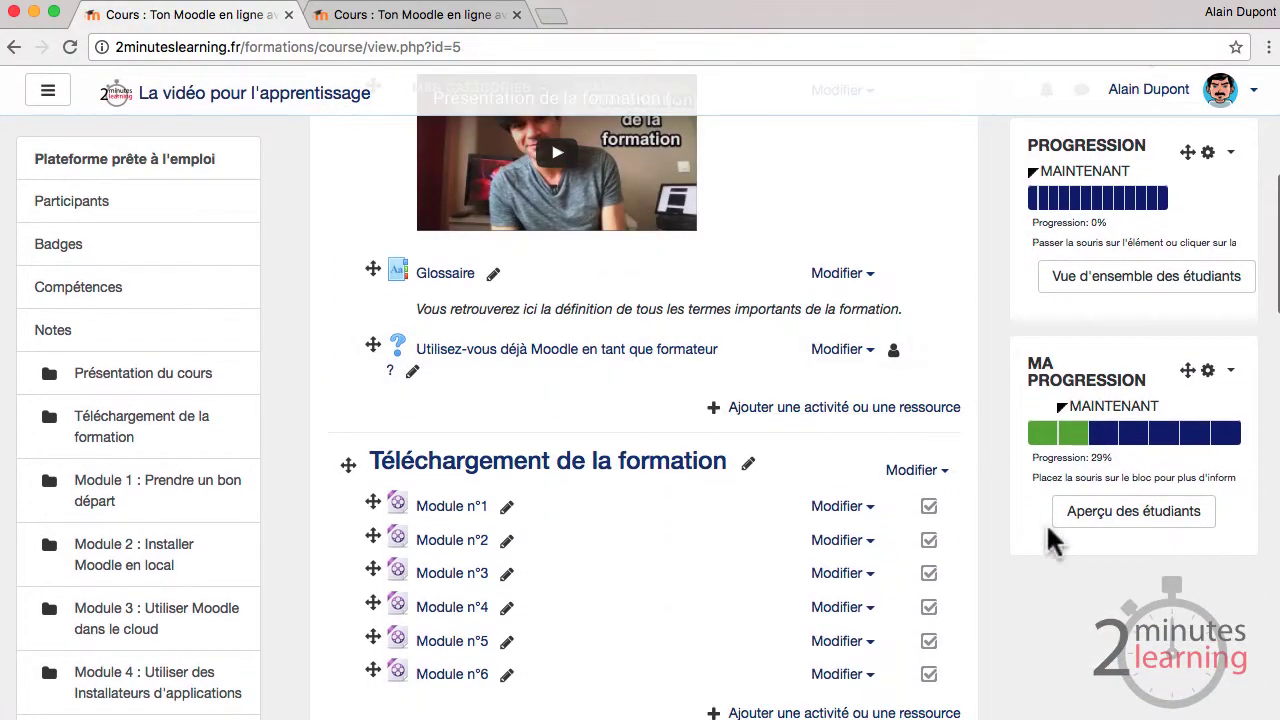
{"action": "mouse_move", "coordinate": [1038, 432]}
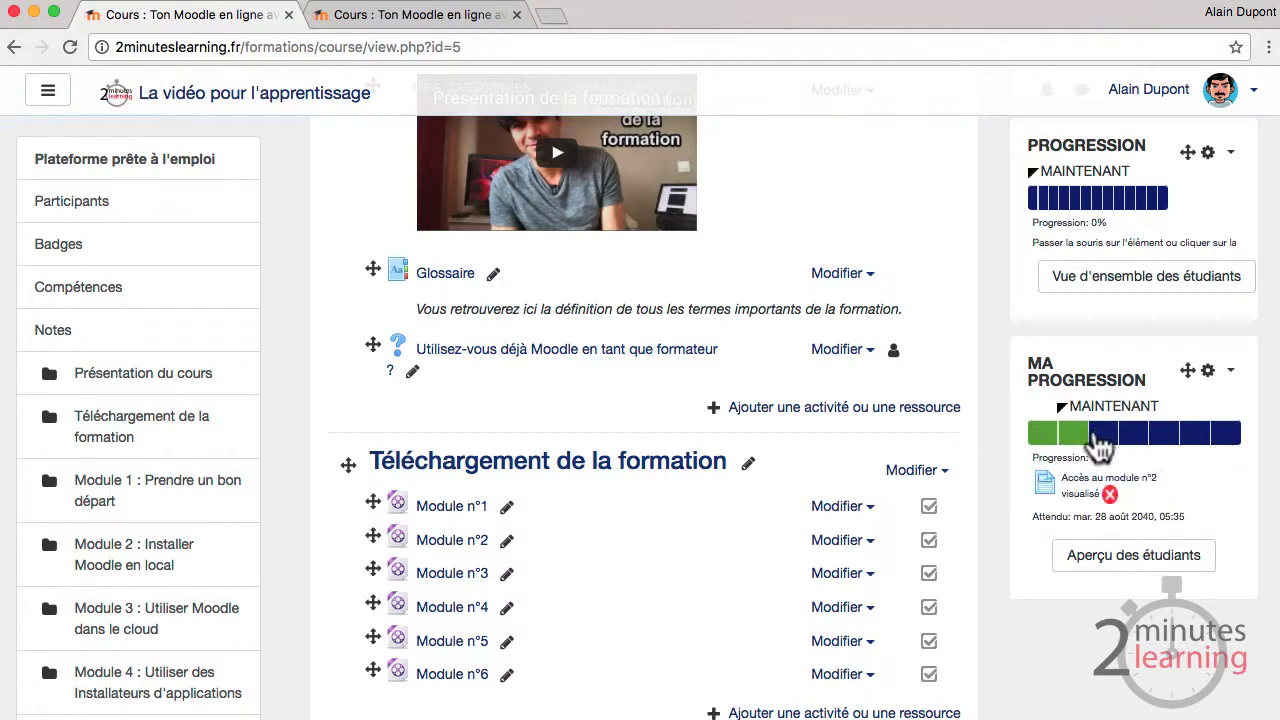
Step: Switch to the student's Chrome profile and compare the MA PROGRESSION bar with the completion marks of the course modules
{"action": "left_click", "coordinate": [1236, 13]}
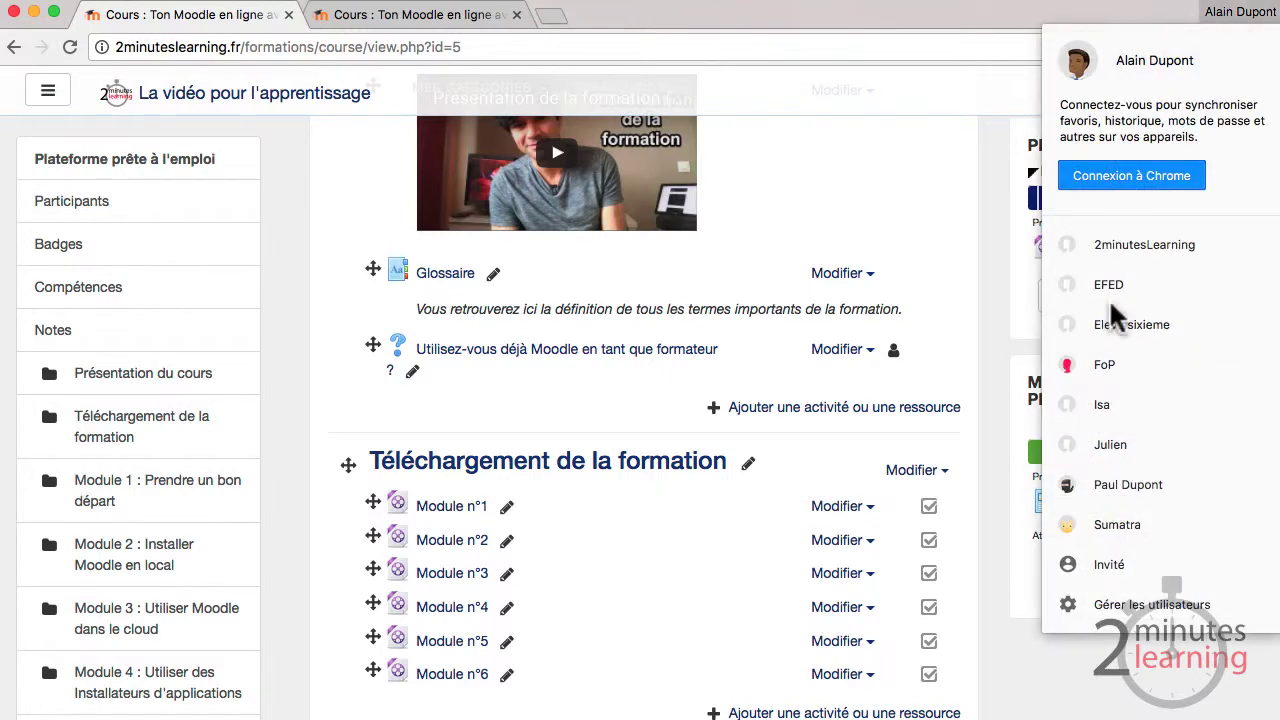
{"action": "left_click", "coordinate": [1116, 484]}
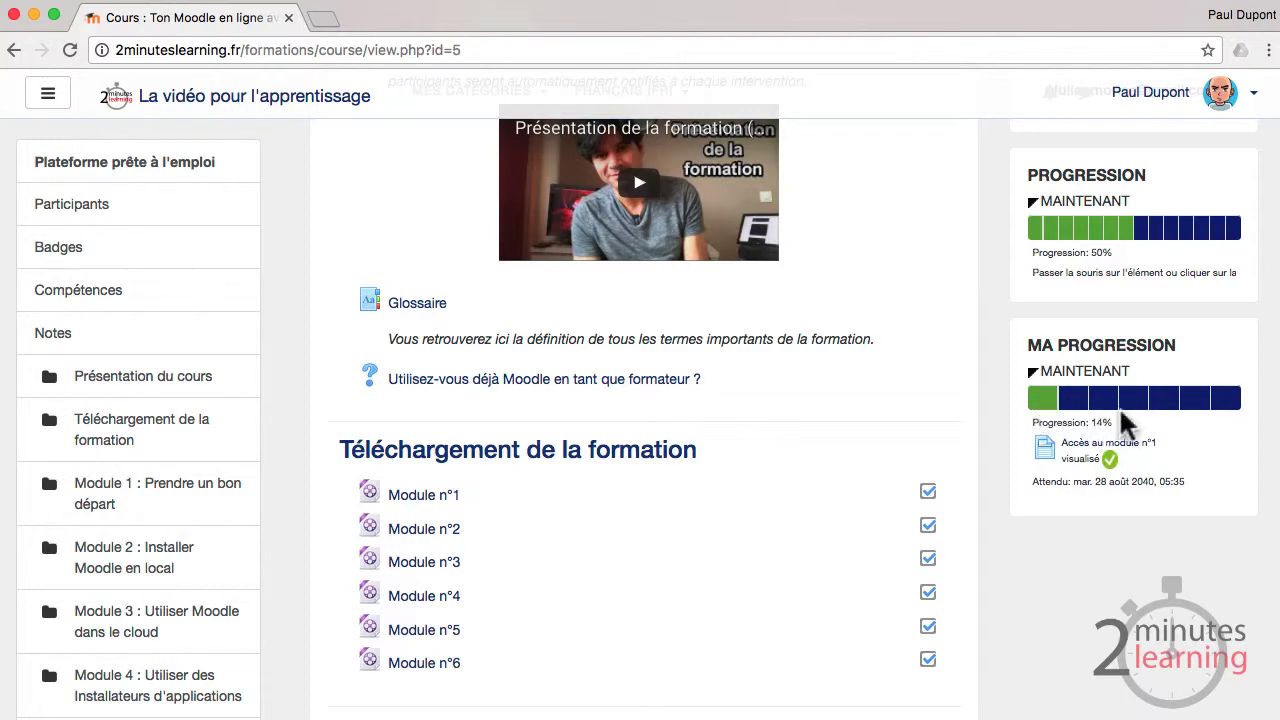
{"action": "scroll", "coordinate": [985, 525], "scroll_direction": "down", "scroll_amount": 5}
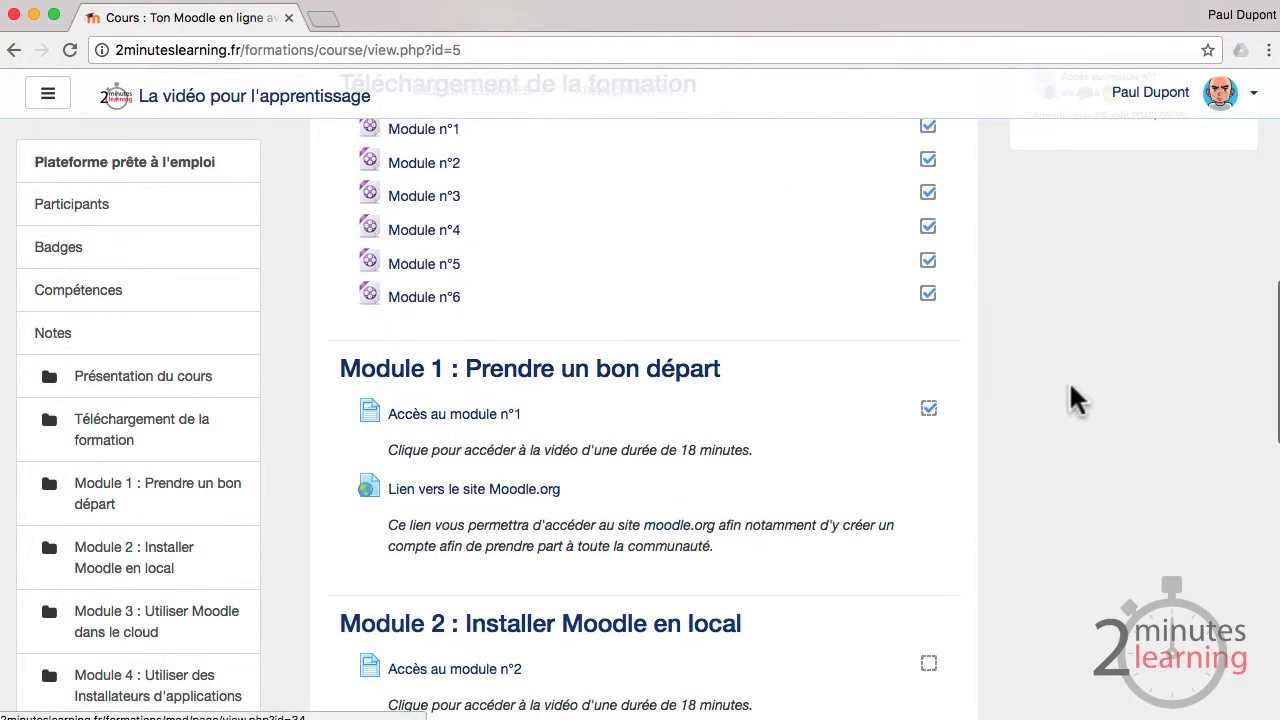
{"action": "scroll", "coordinate": [1074, 400], "scroll_direction": "up", "scroll_amount": 7}
{"action": "scroll", "coordinate": [1071, 388], "scroll_direction": "down", "scroll_amount": 7}
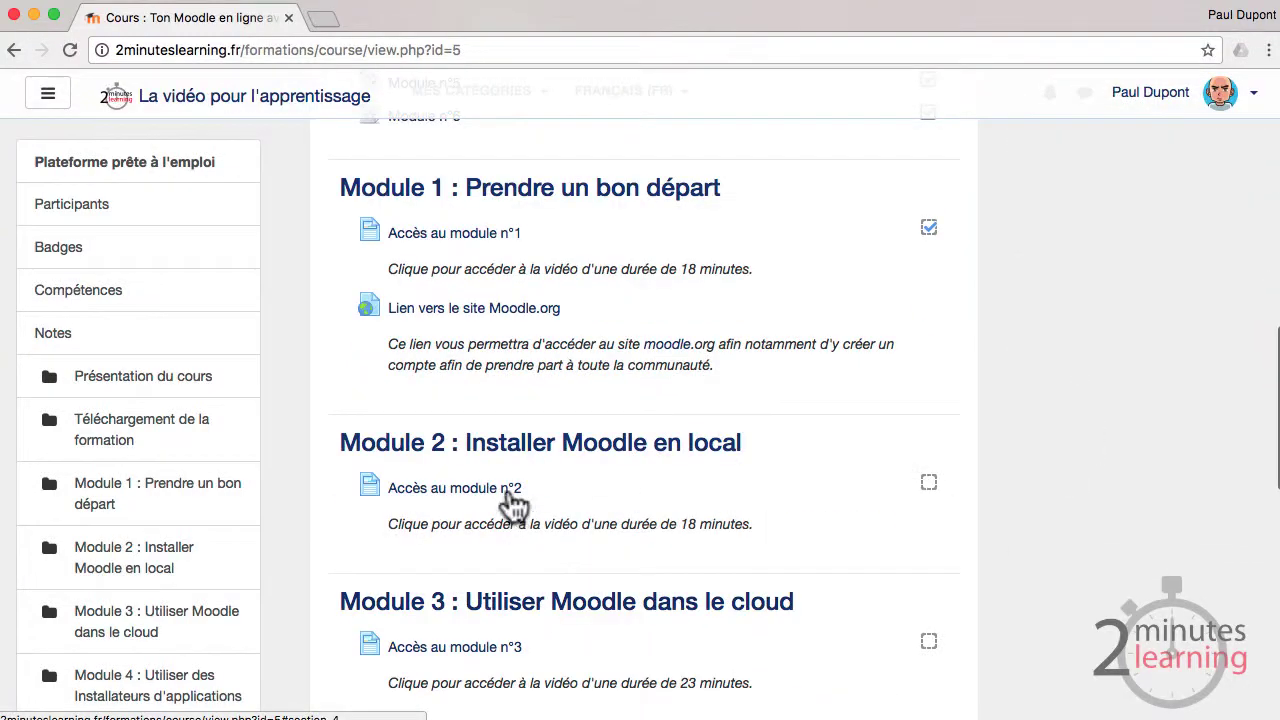
Step: As the student, view the page "Accès au module n°2", then return to the course and check the MA PROGRESSION block
{"action": "left_click", "coordinate": [478, 488]}
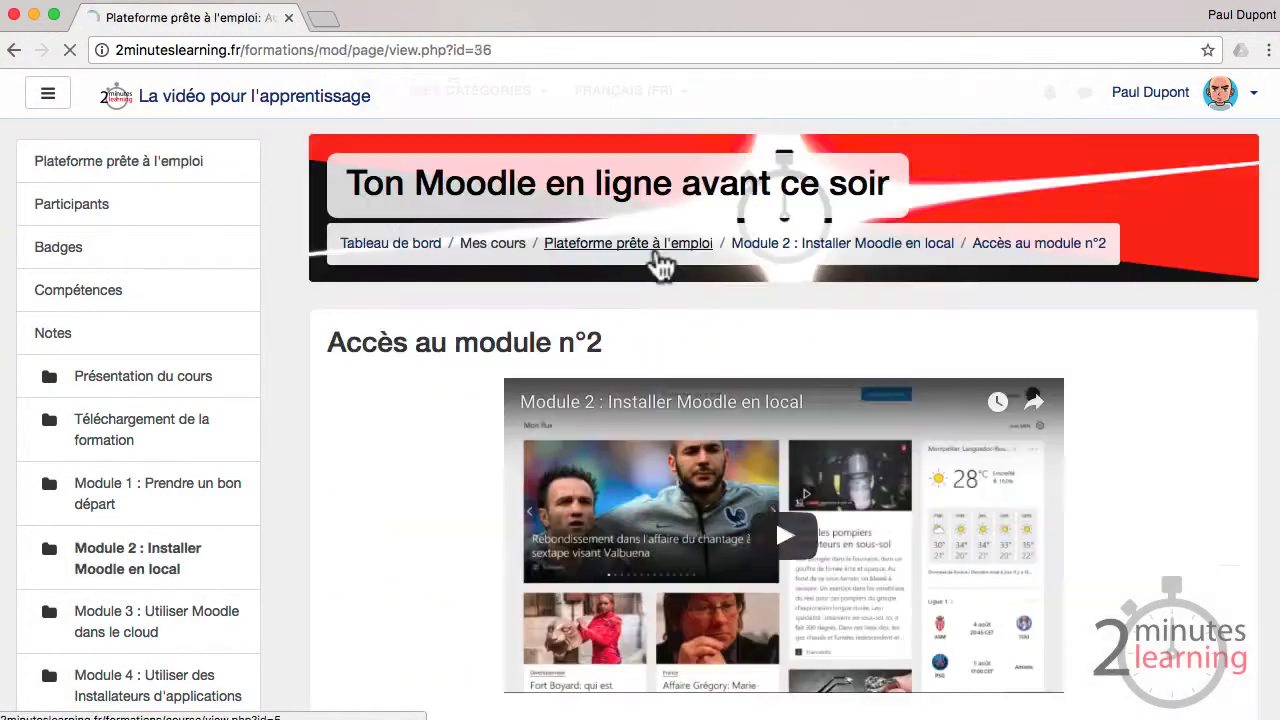
{"action": "left_click", "coordinate": [650, 245]}
{"action": "scroll", "coordinate": [1044, 340], "scroll_direction": "down", "scroll_amount": 5}
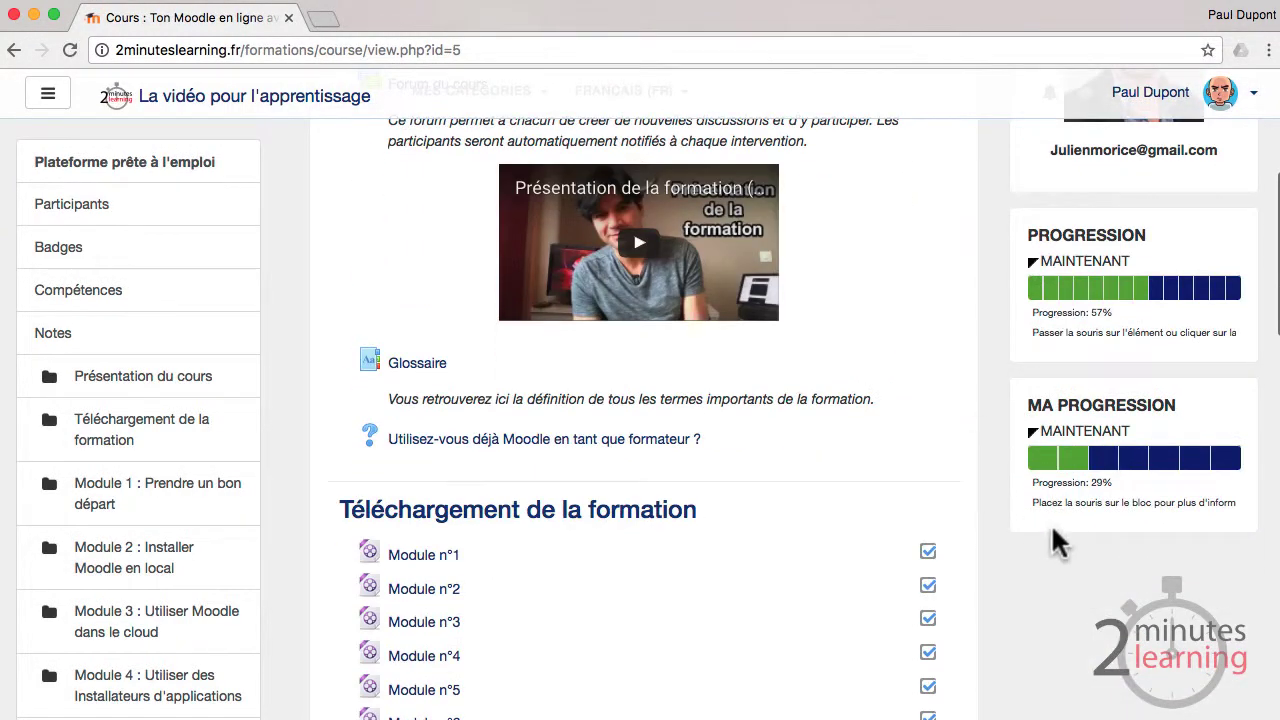
{"action": "mouse_move", "coordinate": [1104, 462]}
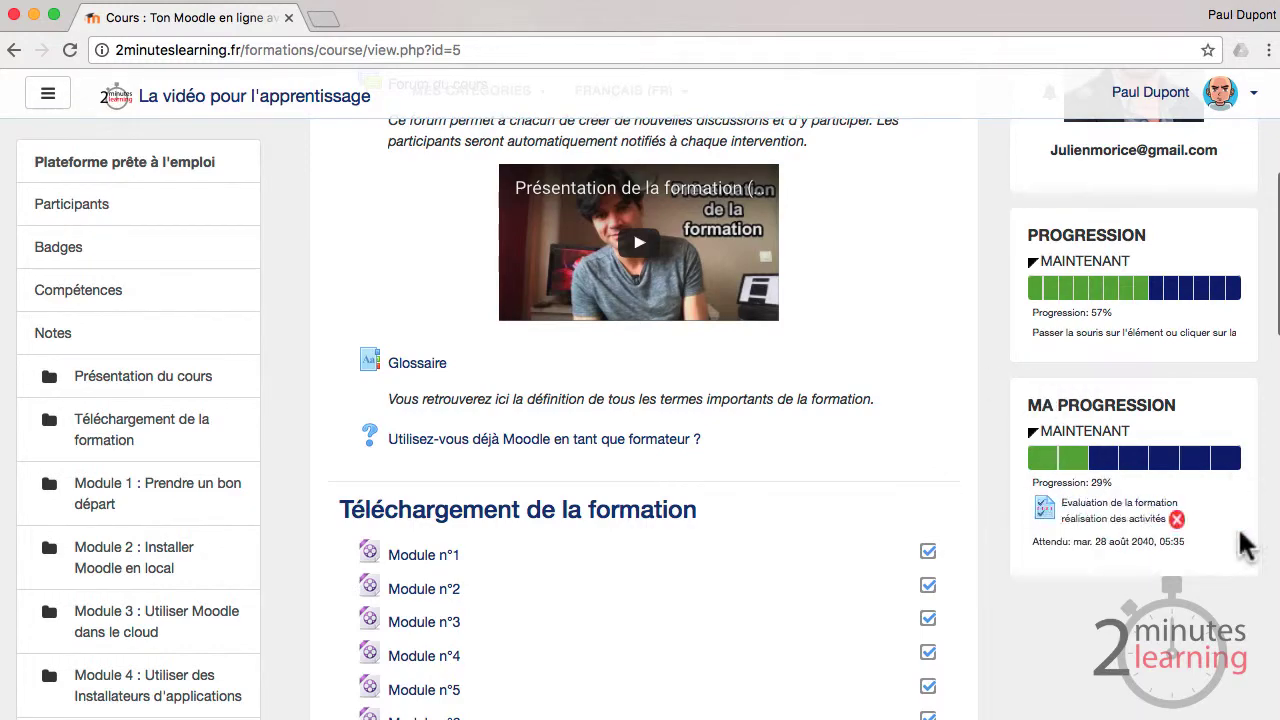